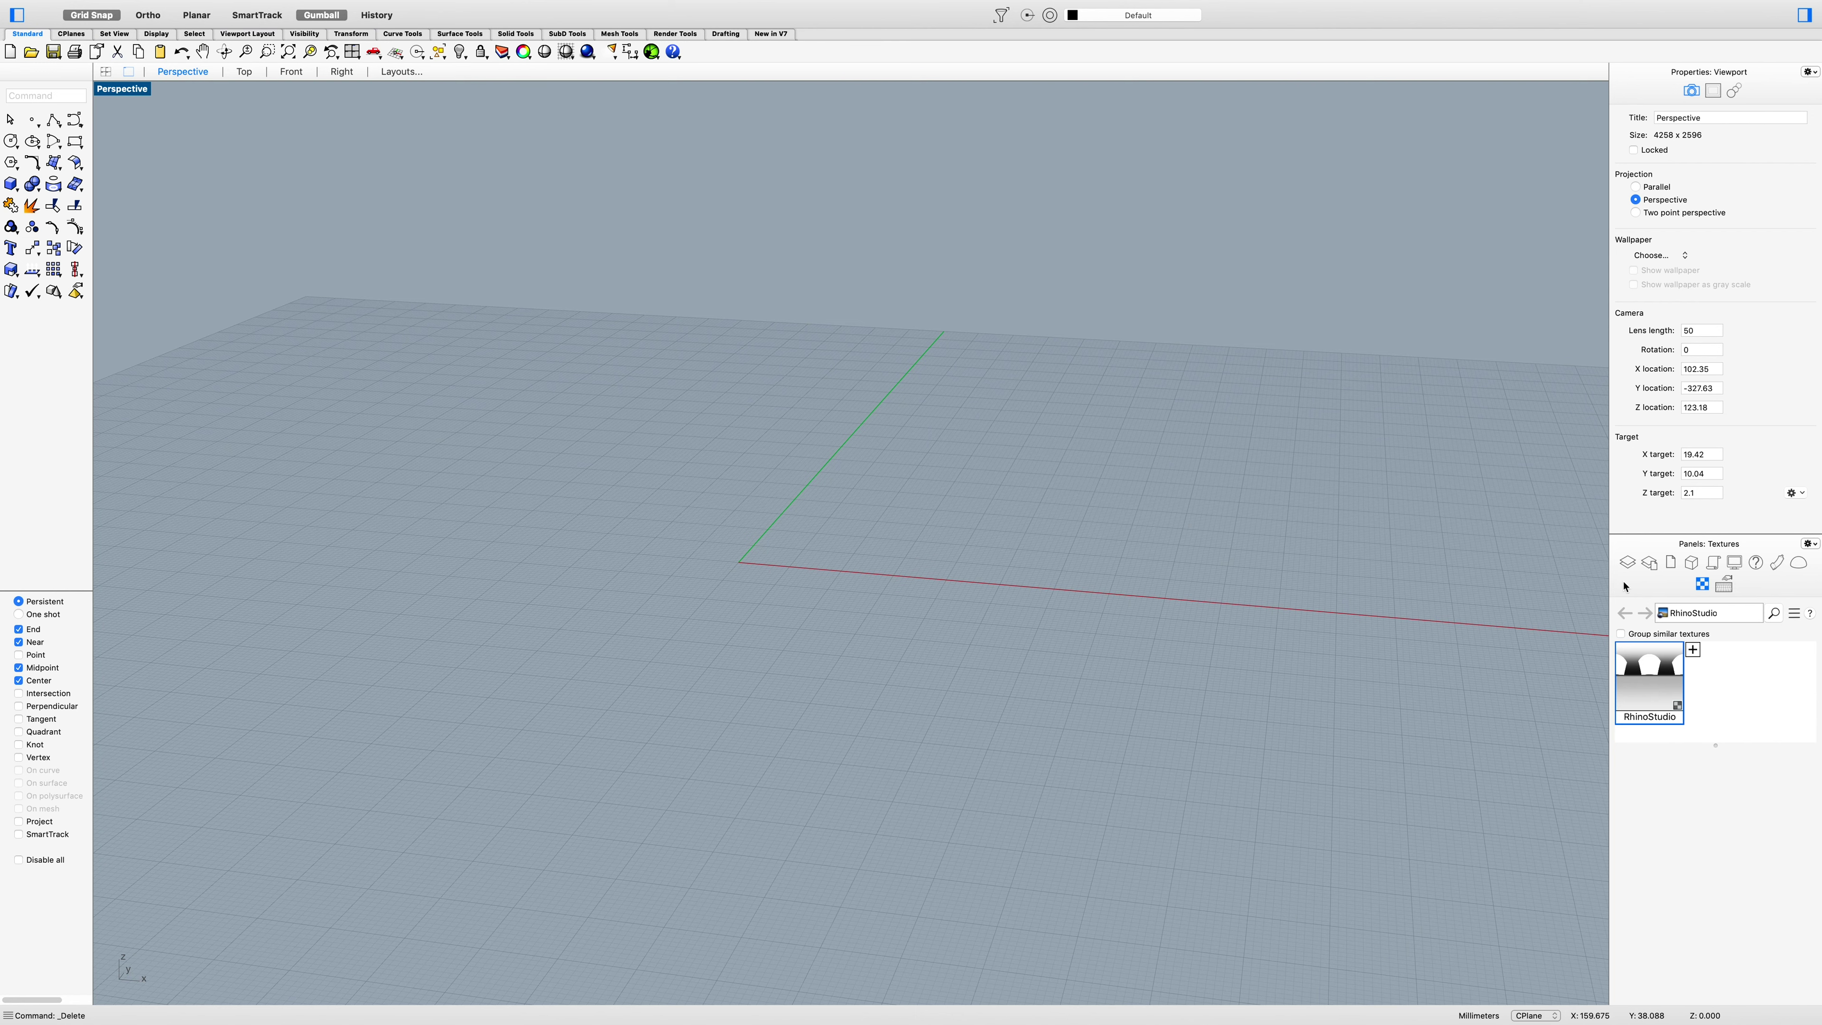
Show the Layers panel in the right-hand side panel in place of Textures.
key("super+shift+l")
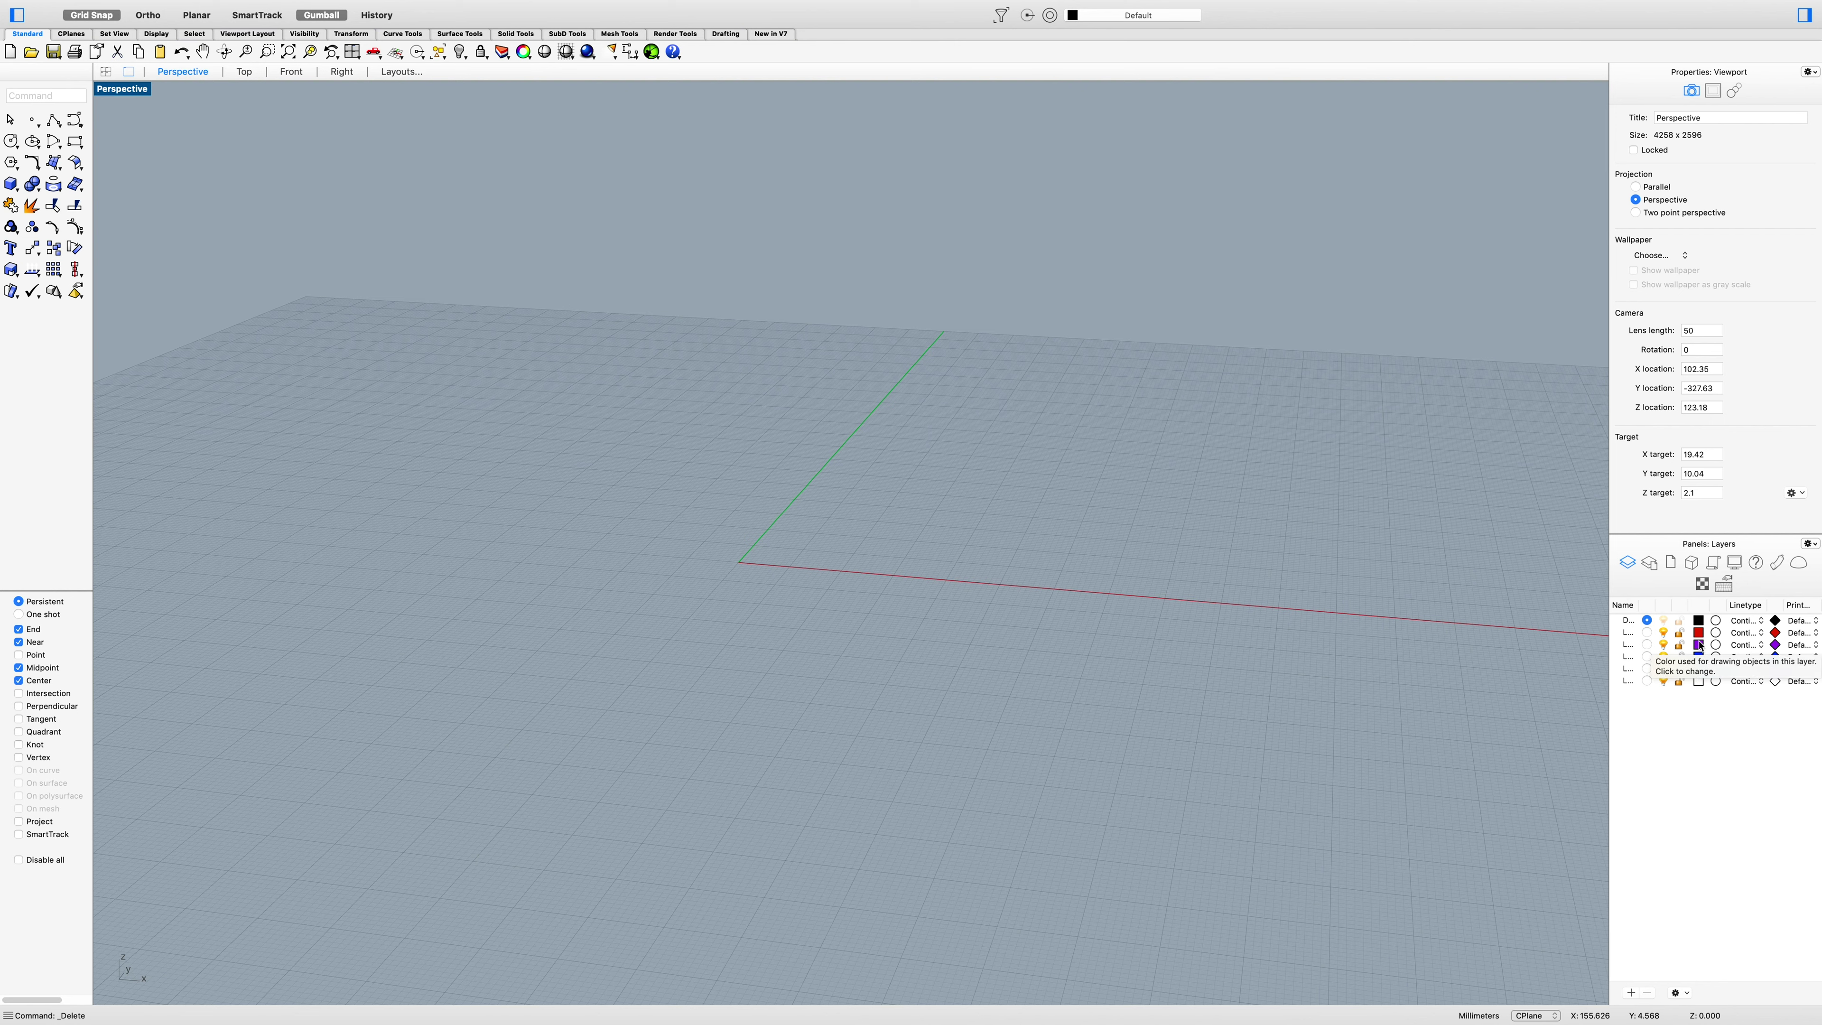
Add a new seventh layer to the layer list.
left_click(1630, 991)
left_click(1640, 942)
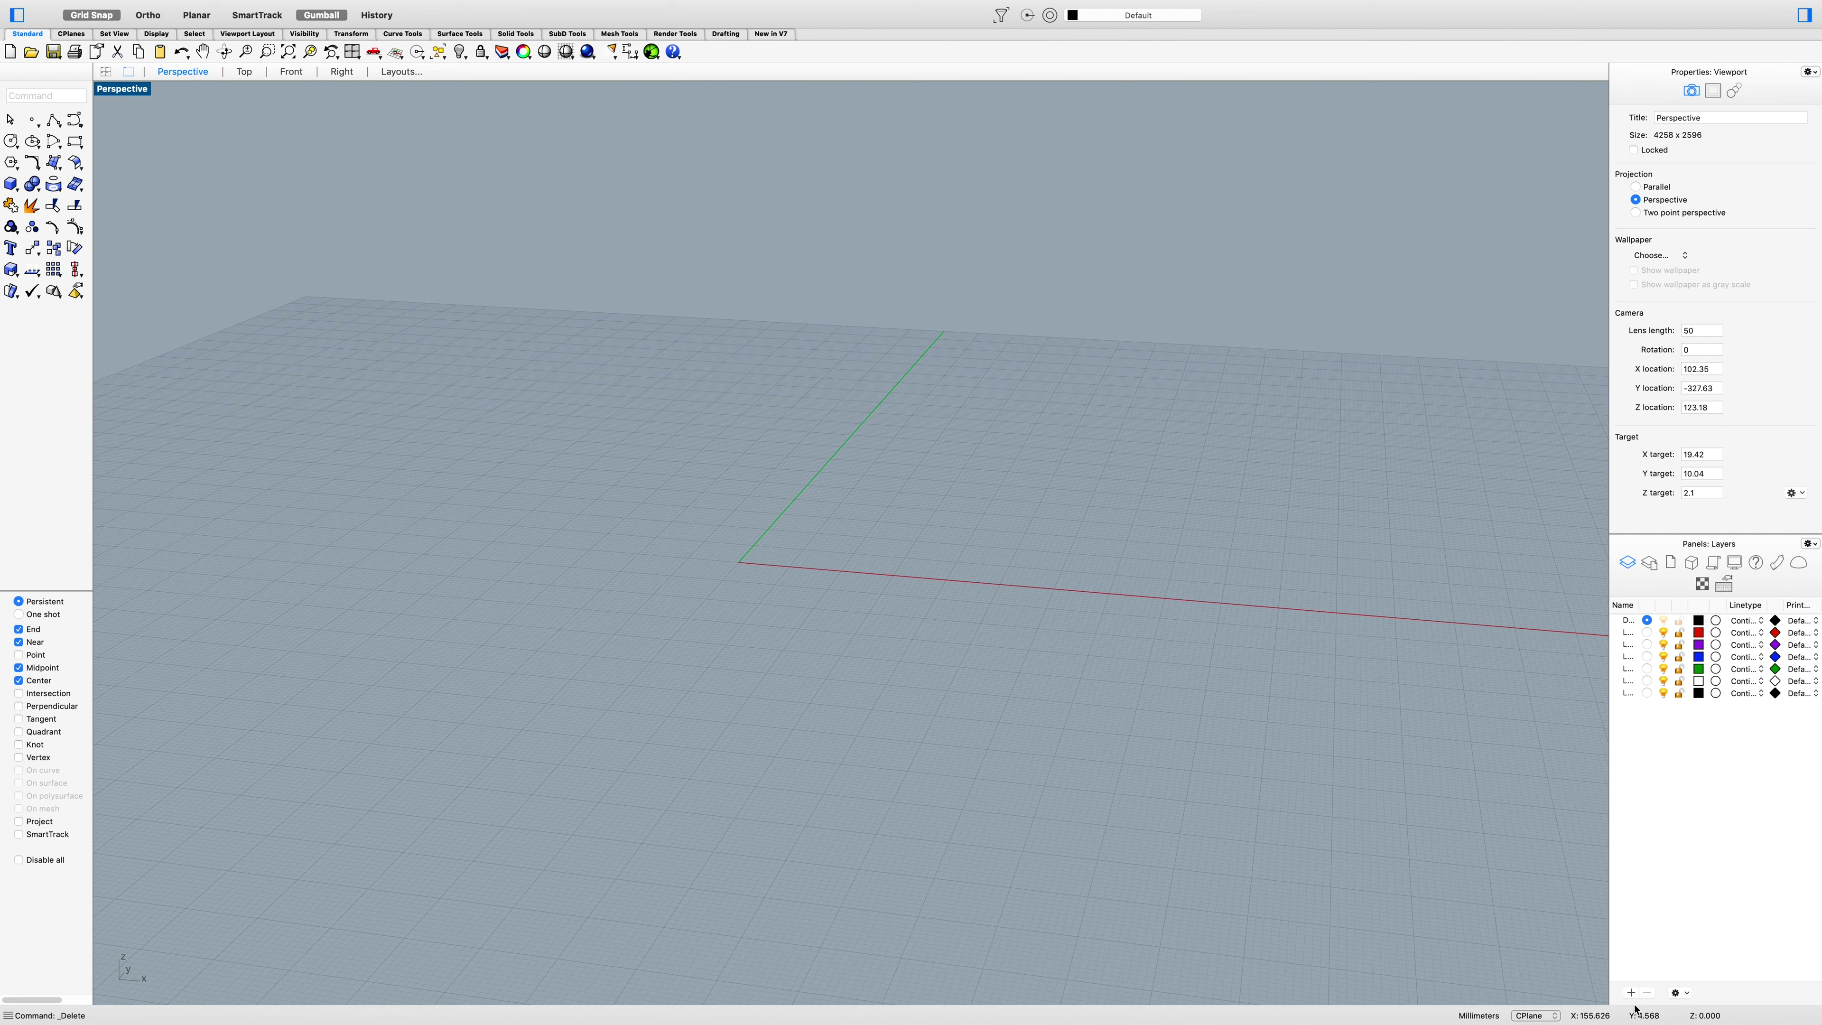
left_click(1626, 694)
left_click(1627, 693)
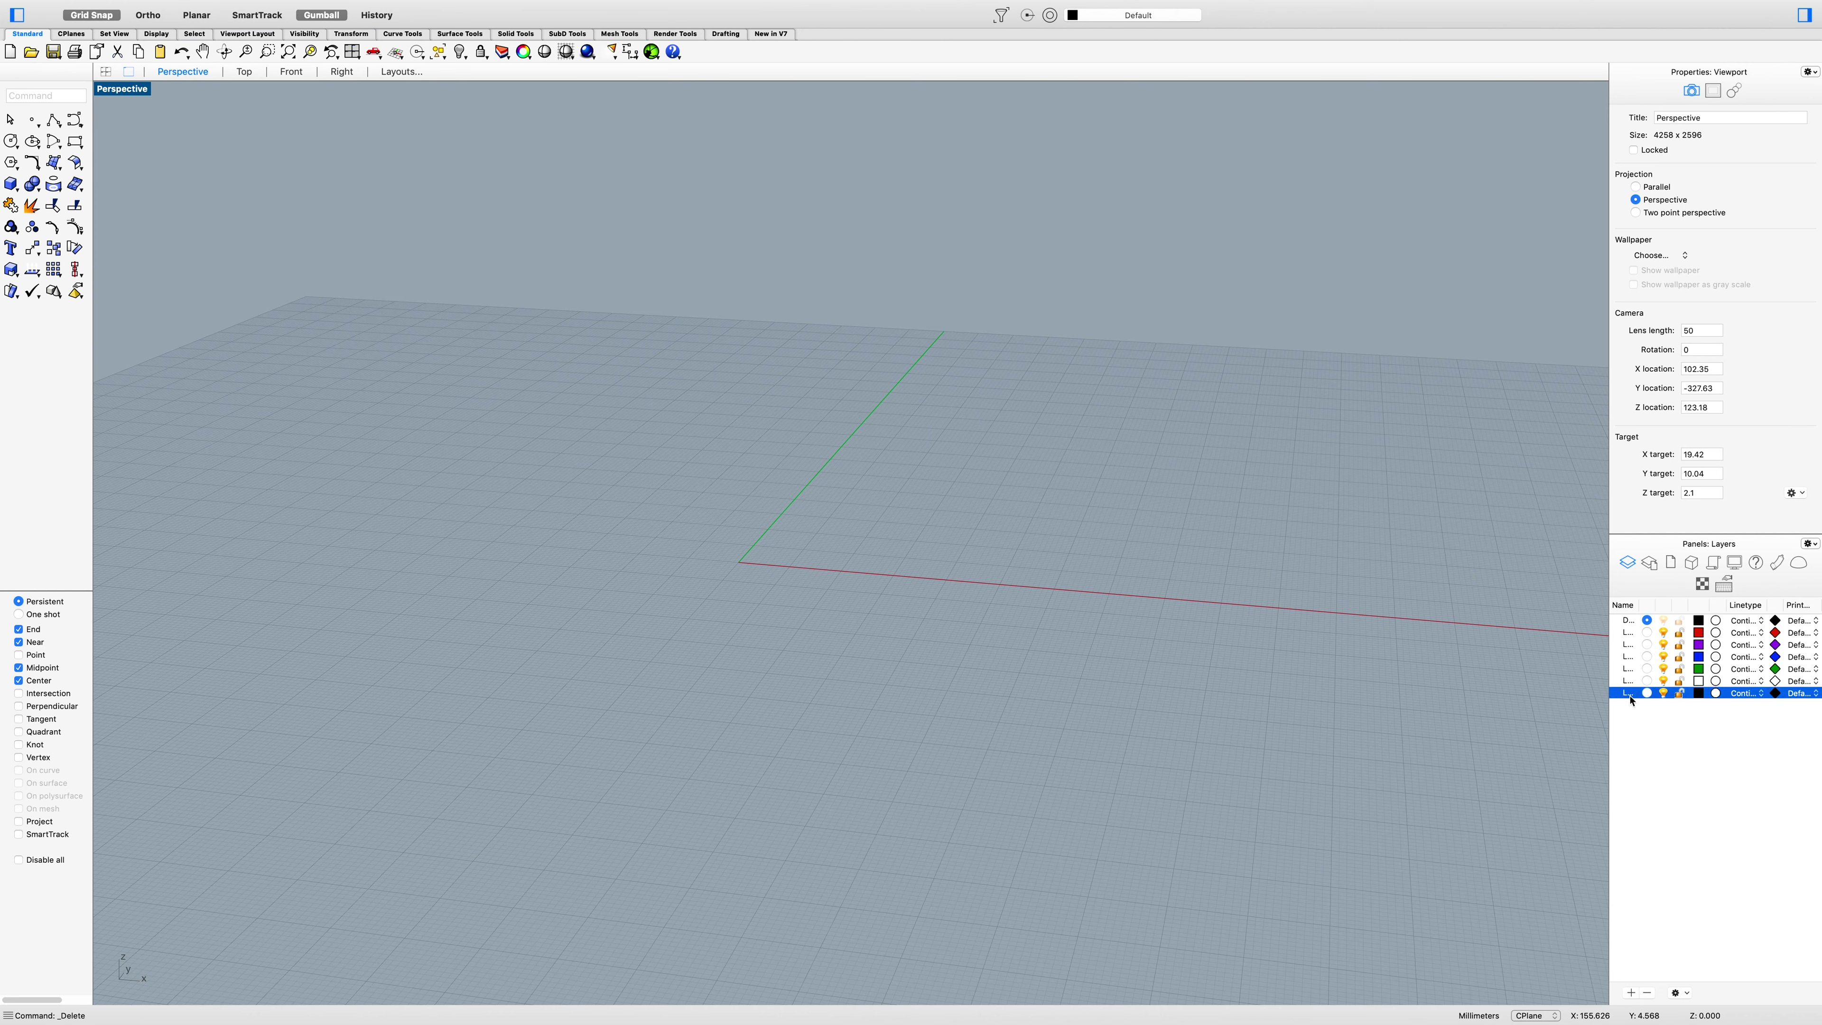
left_click(1657, 718)
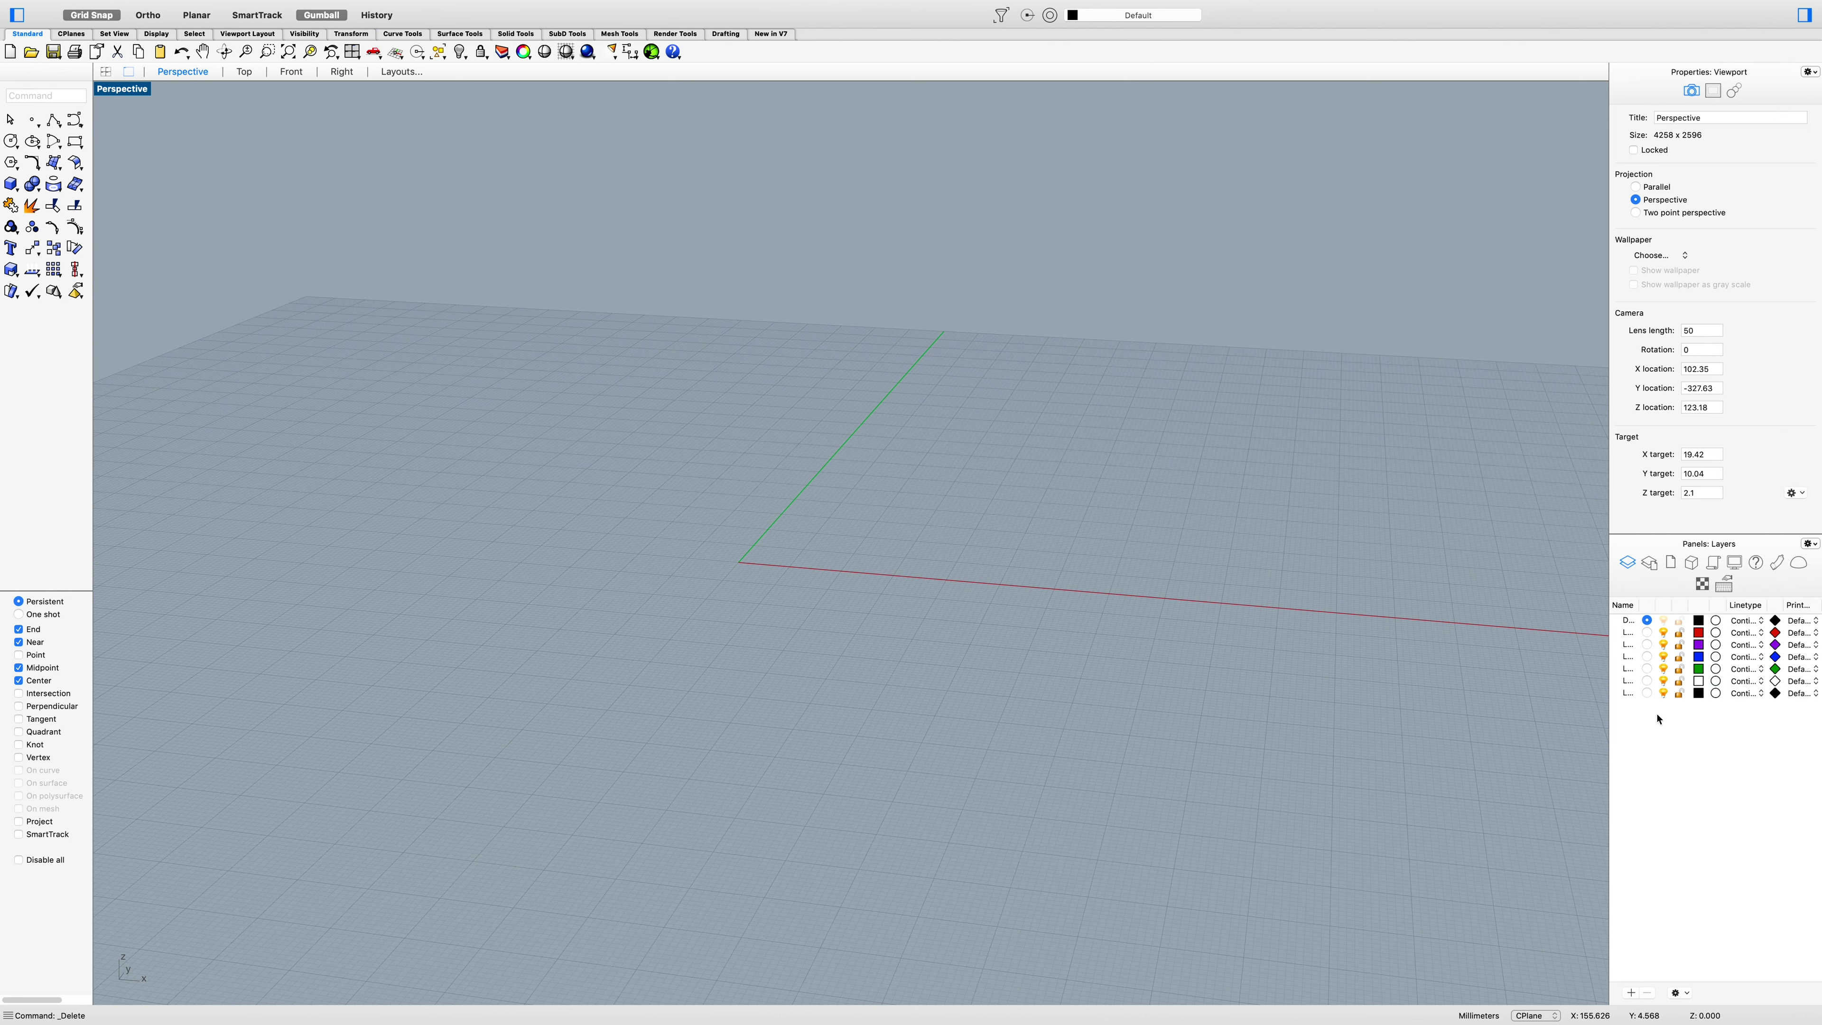
Give the new layer a light pink colour.
left_click(1698, 692)
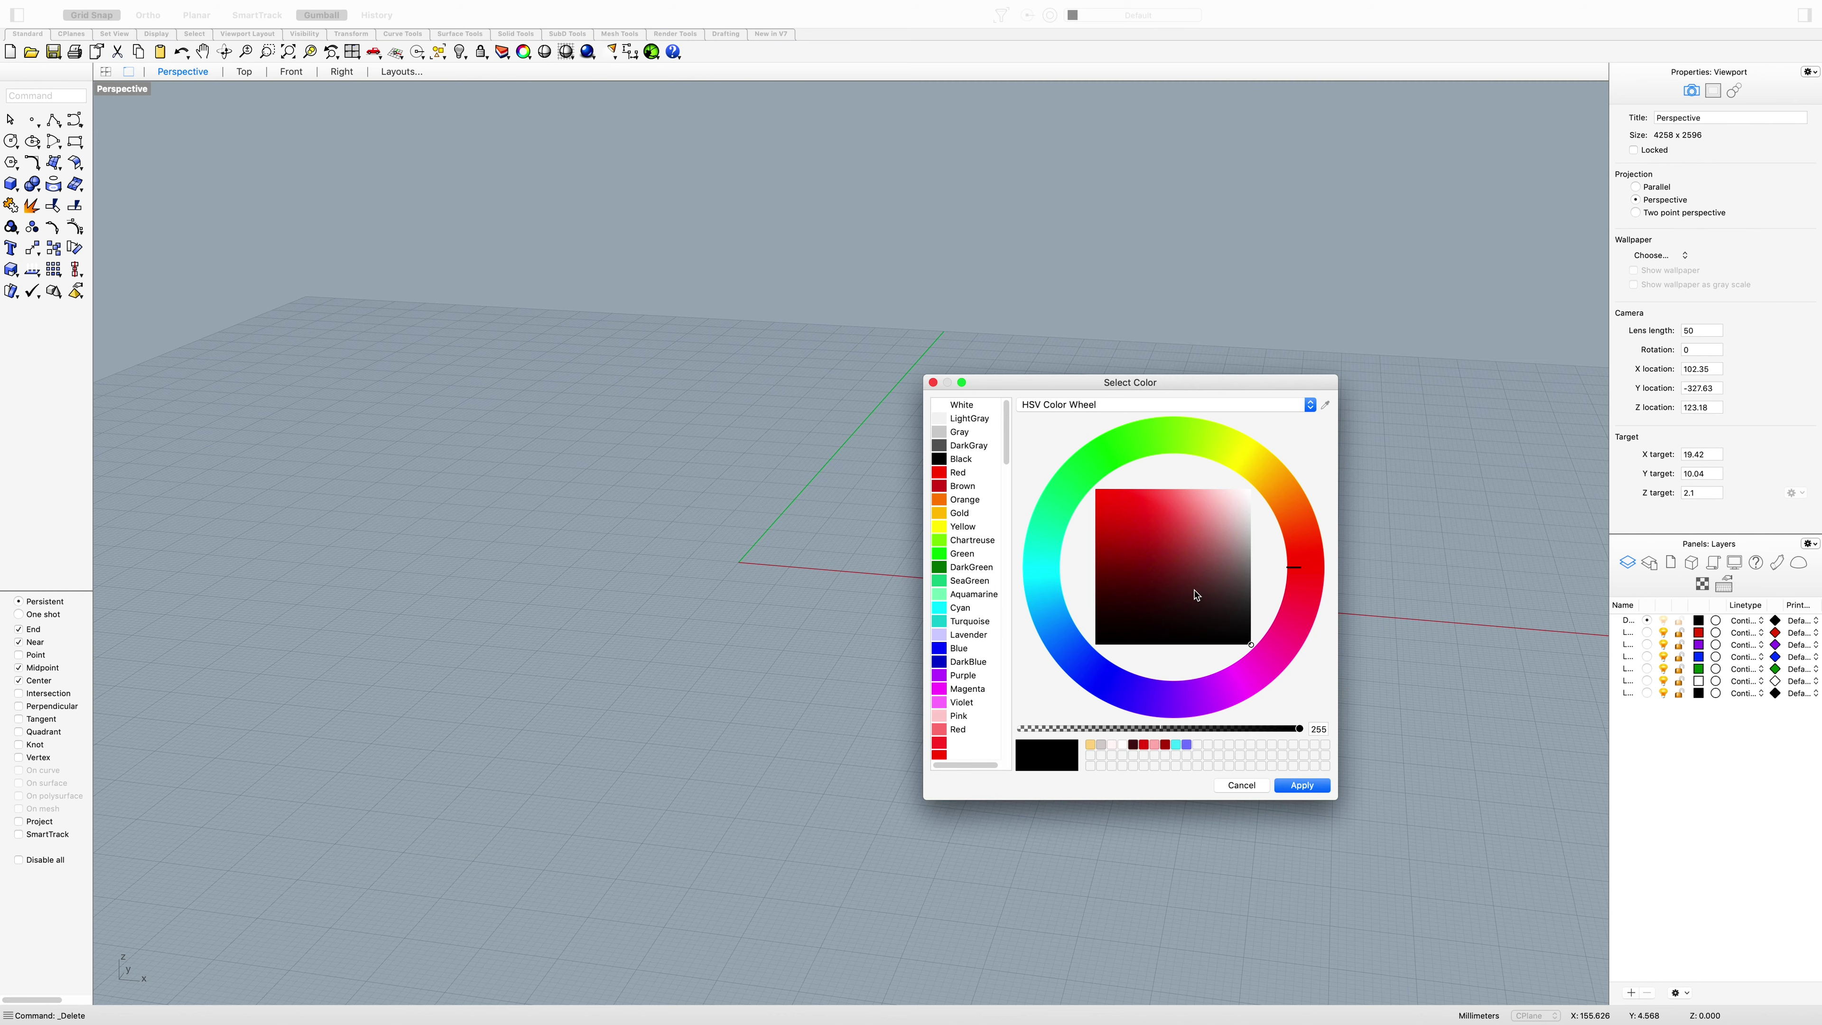
mouse_move(1200, 559)
left_mouse_down()
mouse_move(1179, 533)
mouse_move(1187, 553)
mouse_move(1191, 533)
mouse_move(1231, 543)
left_mouse_up()
left_click(1300, 787)
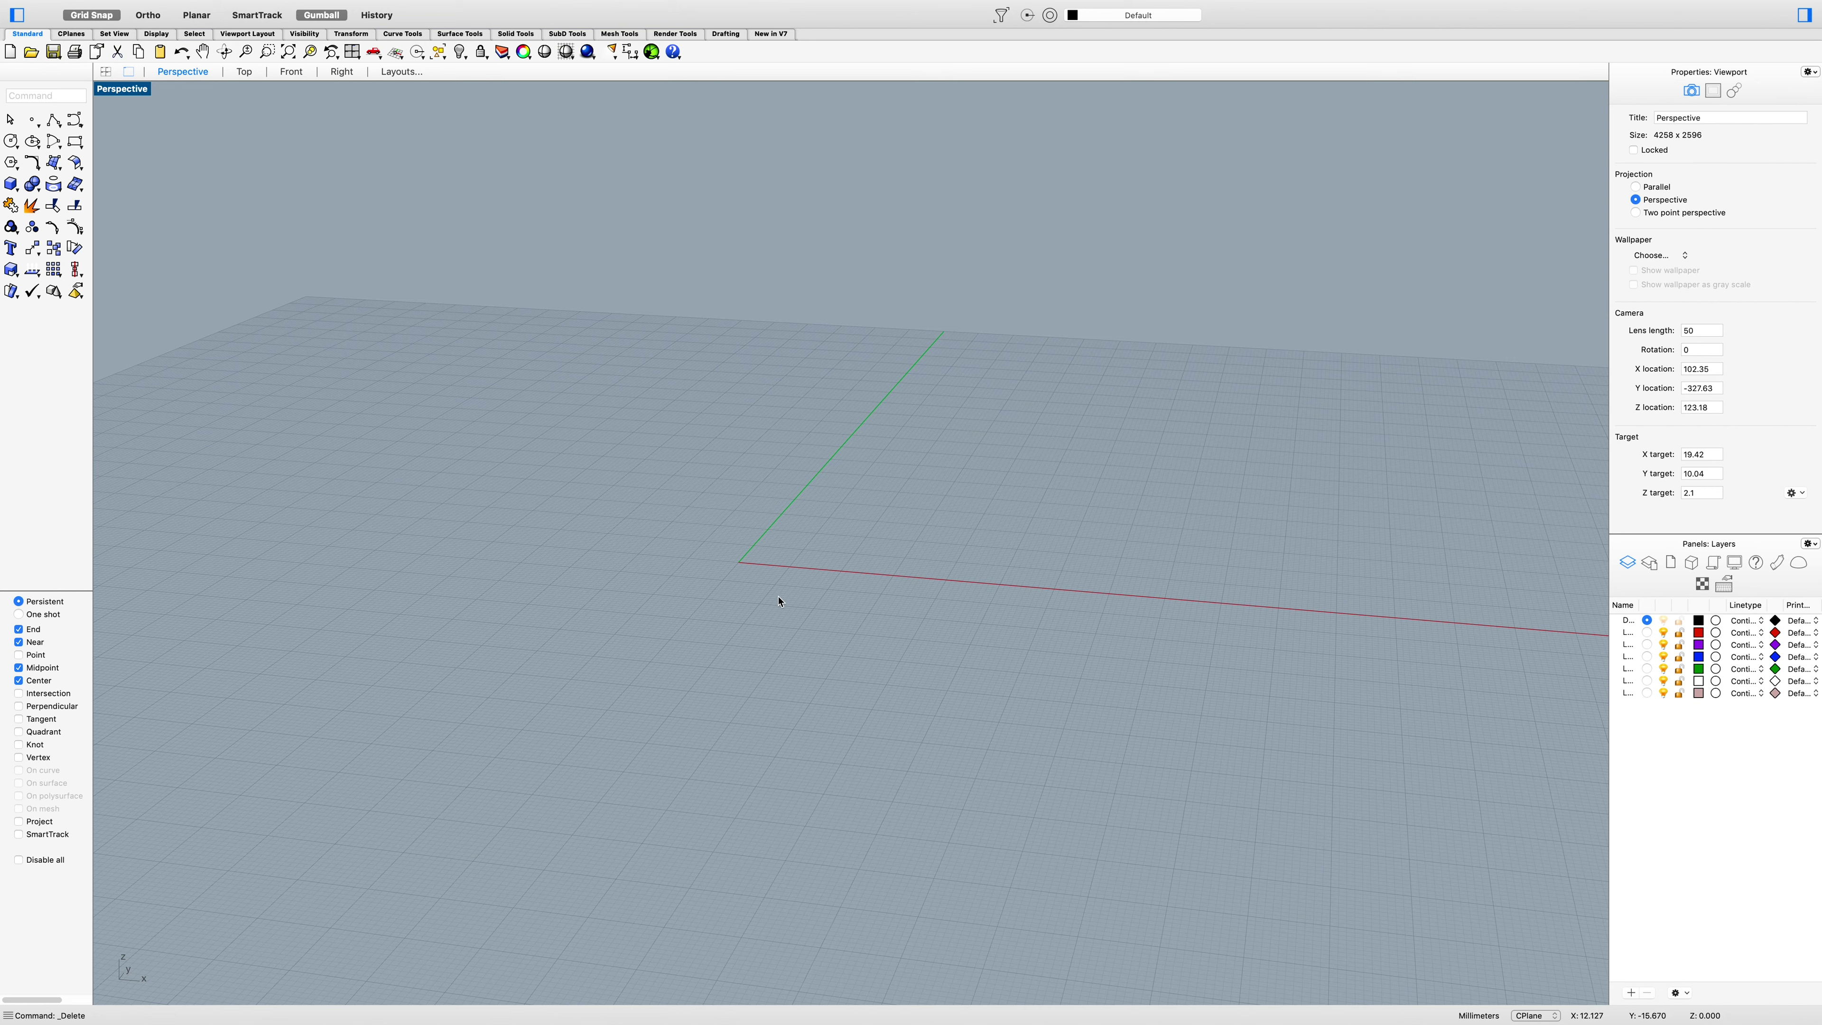
right_click_drag(781, 602, 794, 602)
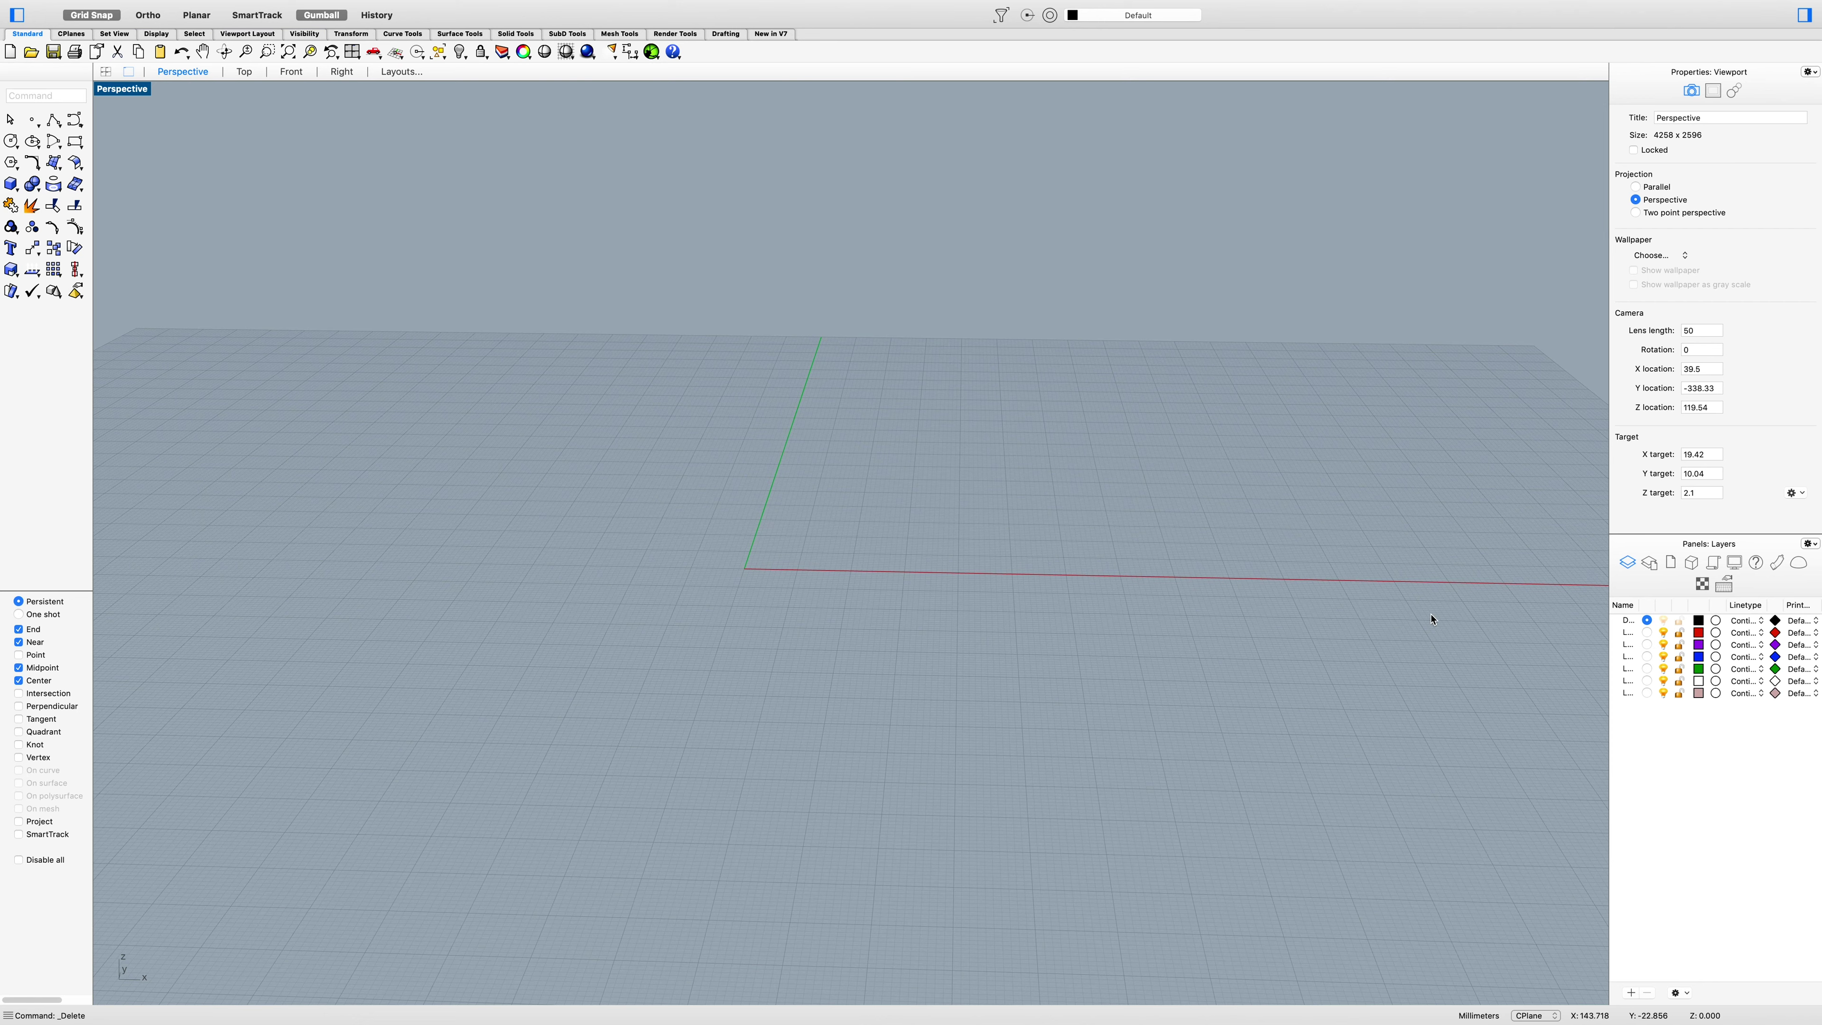
Create a Center, Radius sphere centred at the origin.
left_click(14, 189)
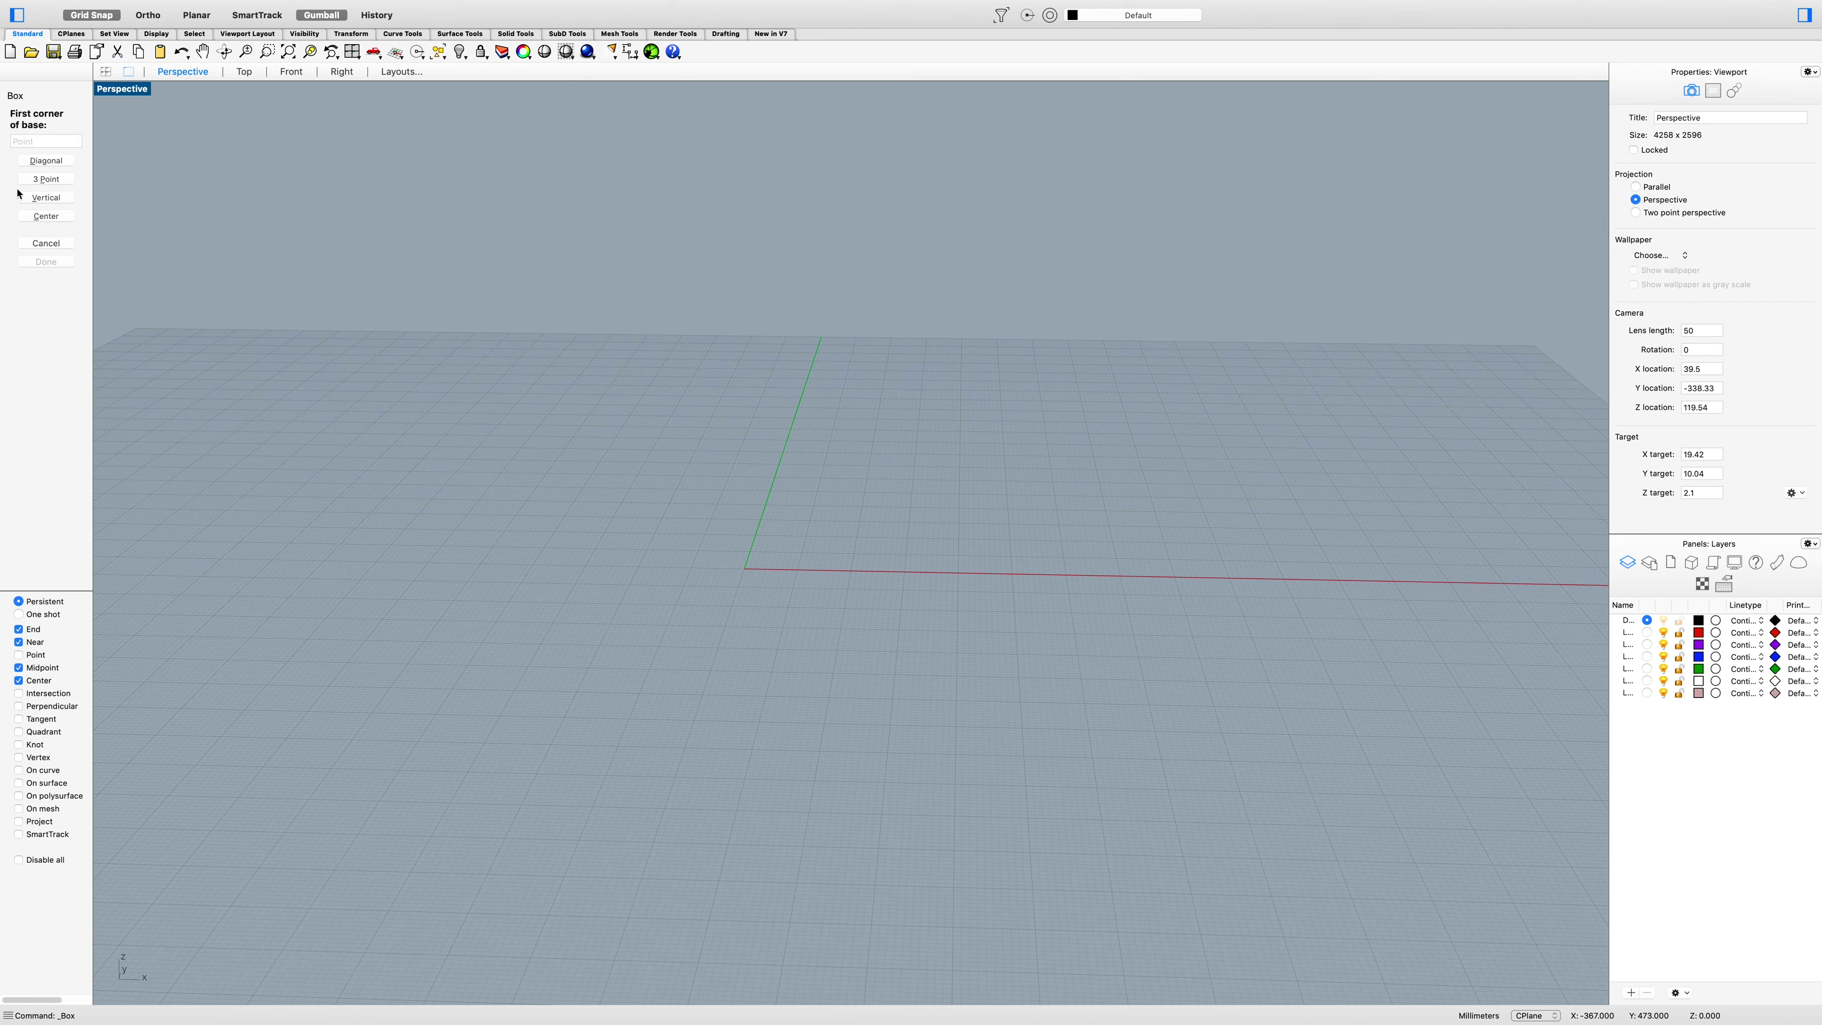
left_click(46, 243)
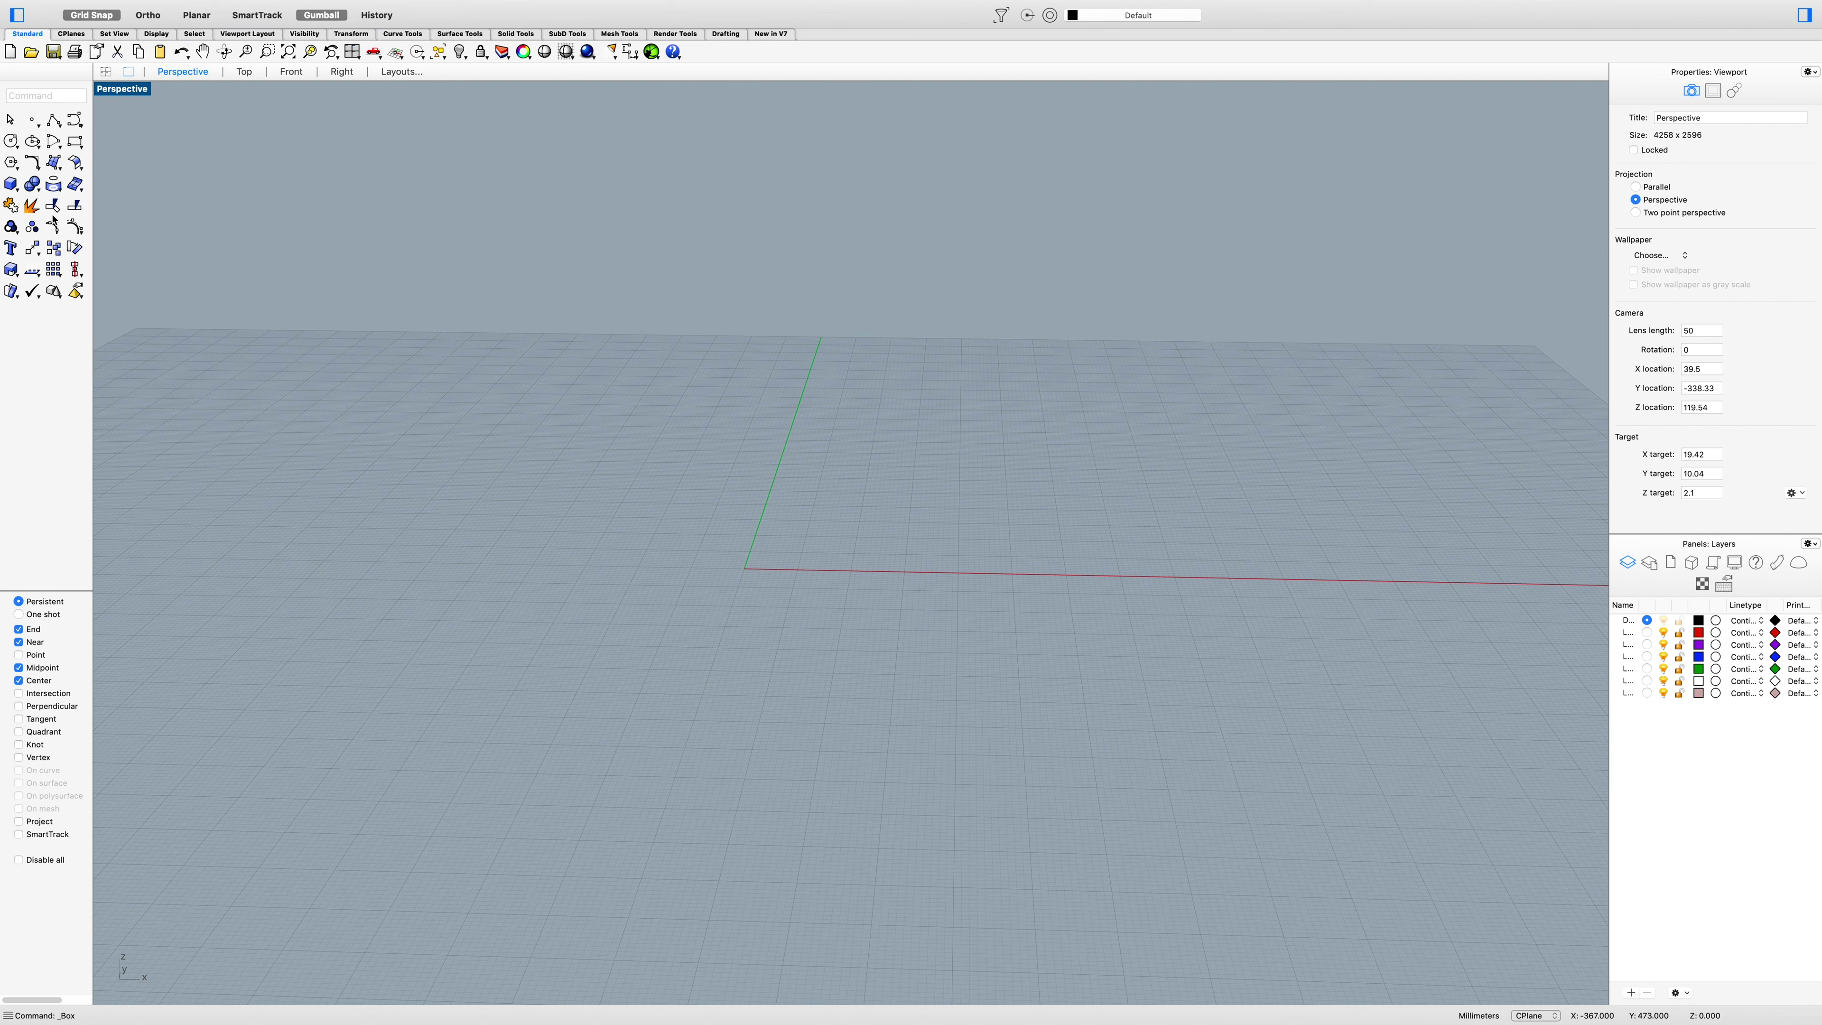
left_click(14, 188)
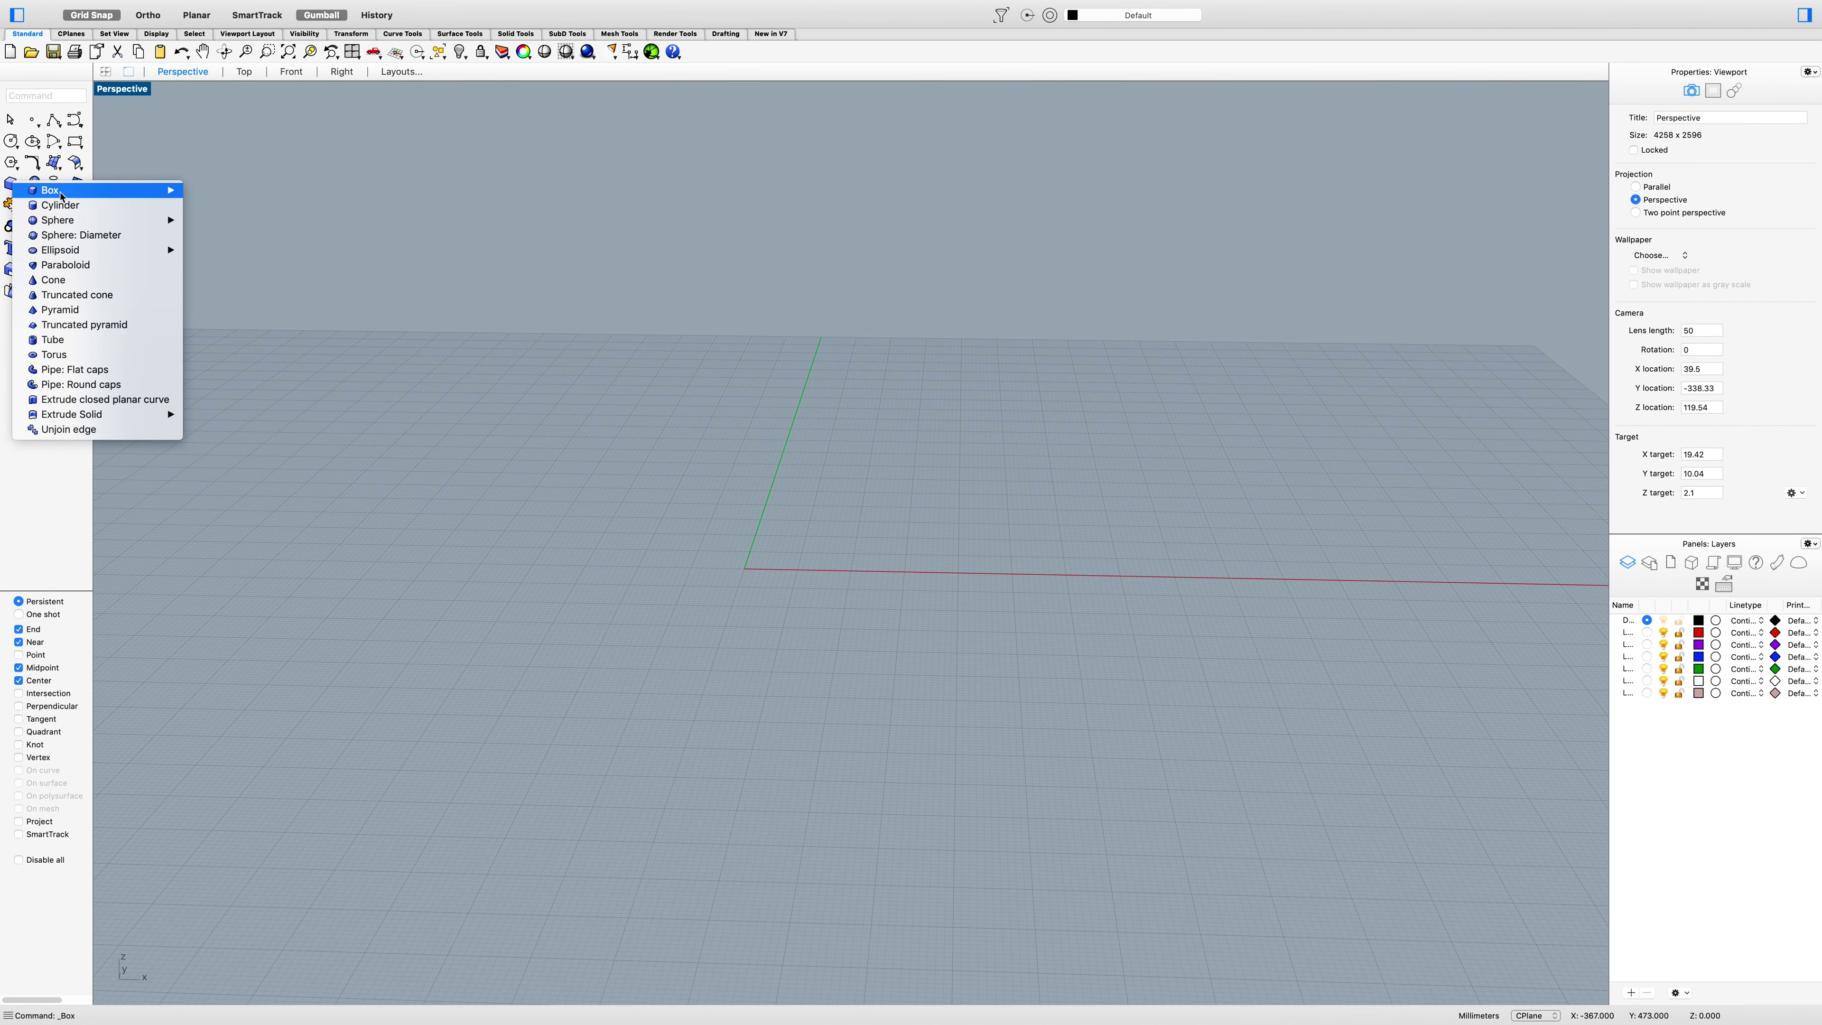
mouse_move(61, 195)
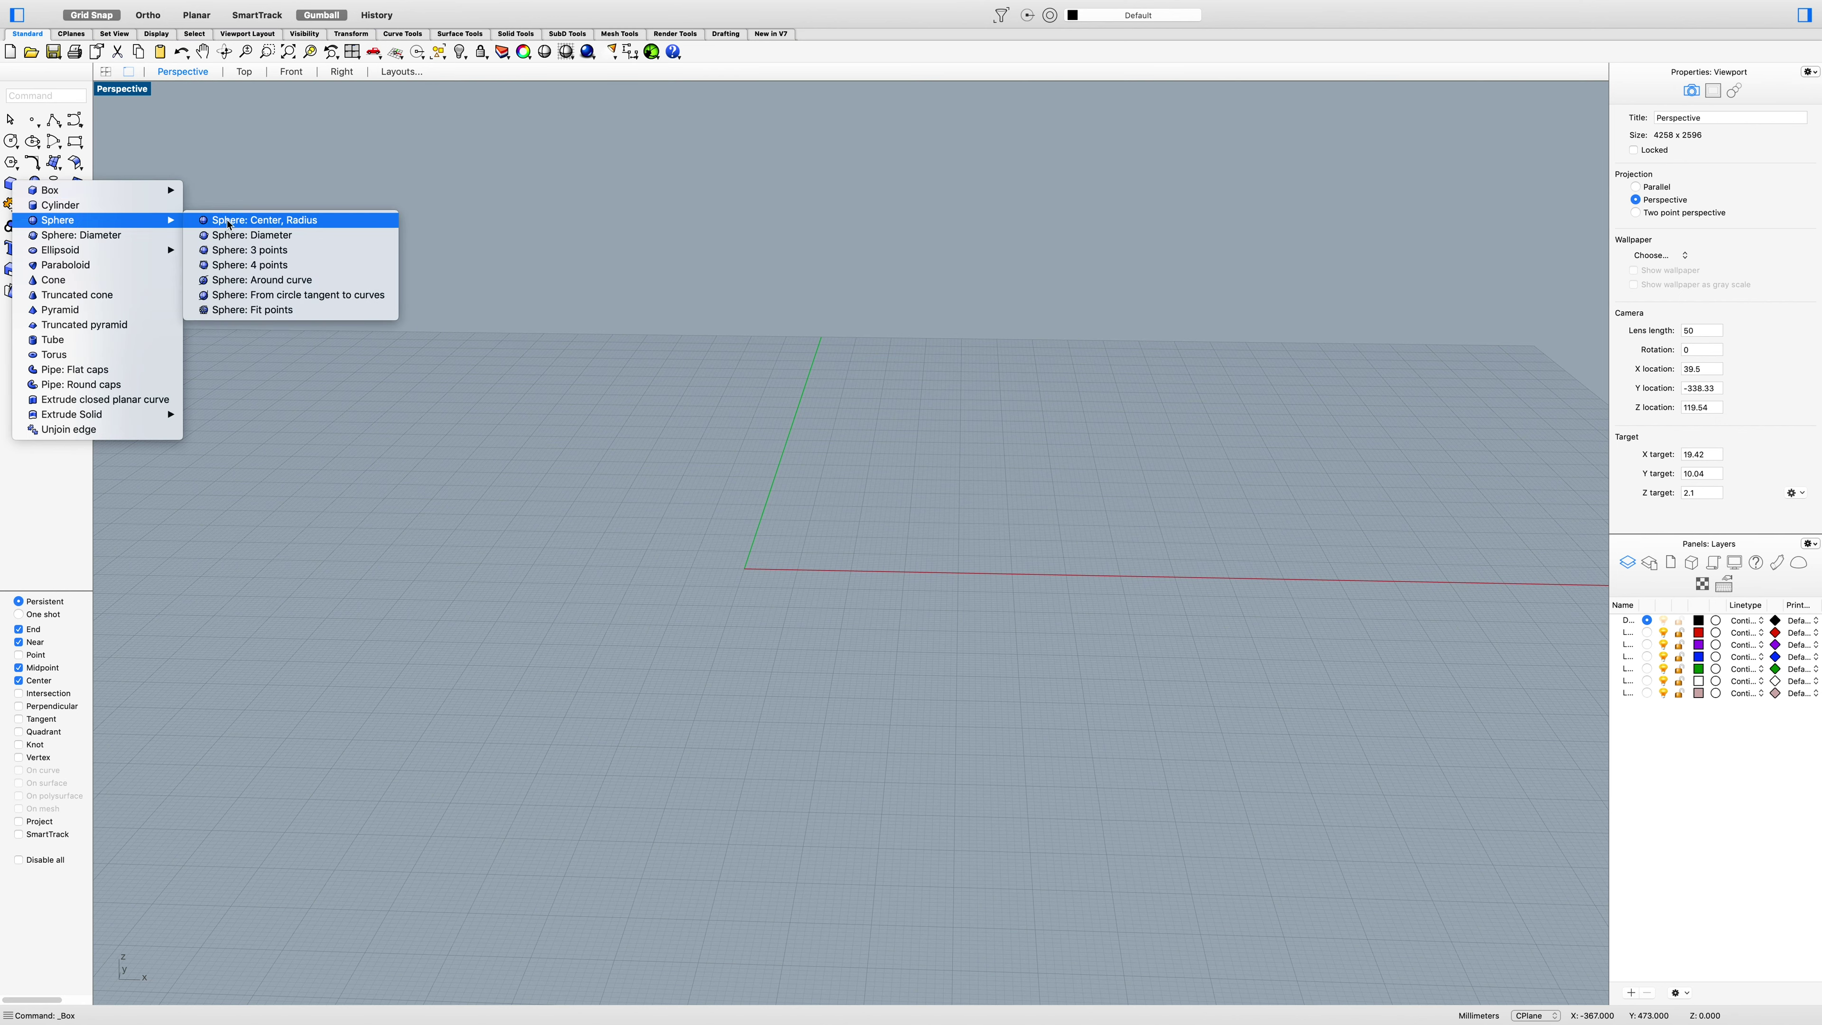
left_click(237, 221)
left_click(746, 568)
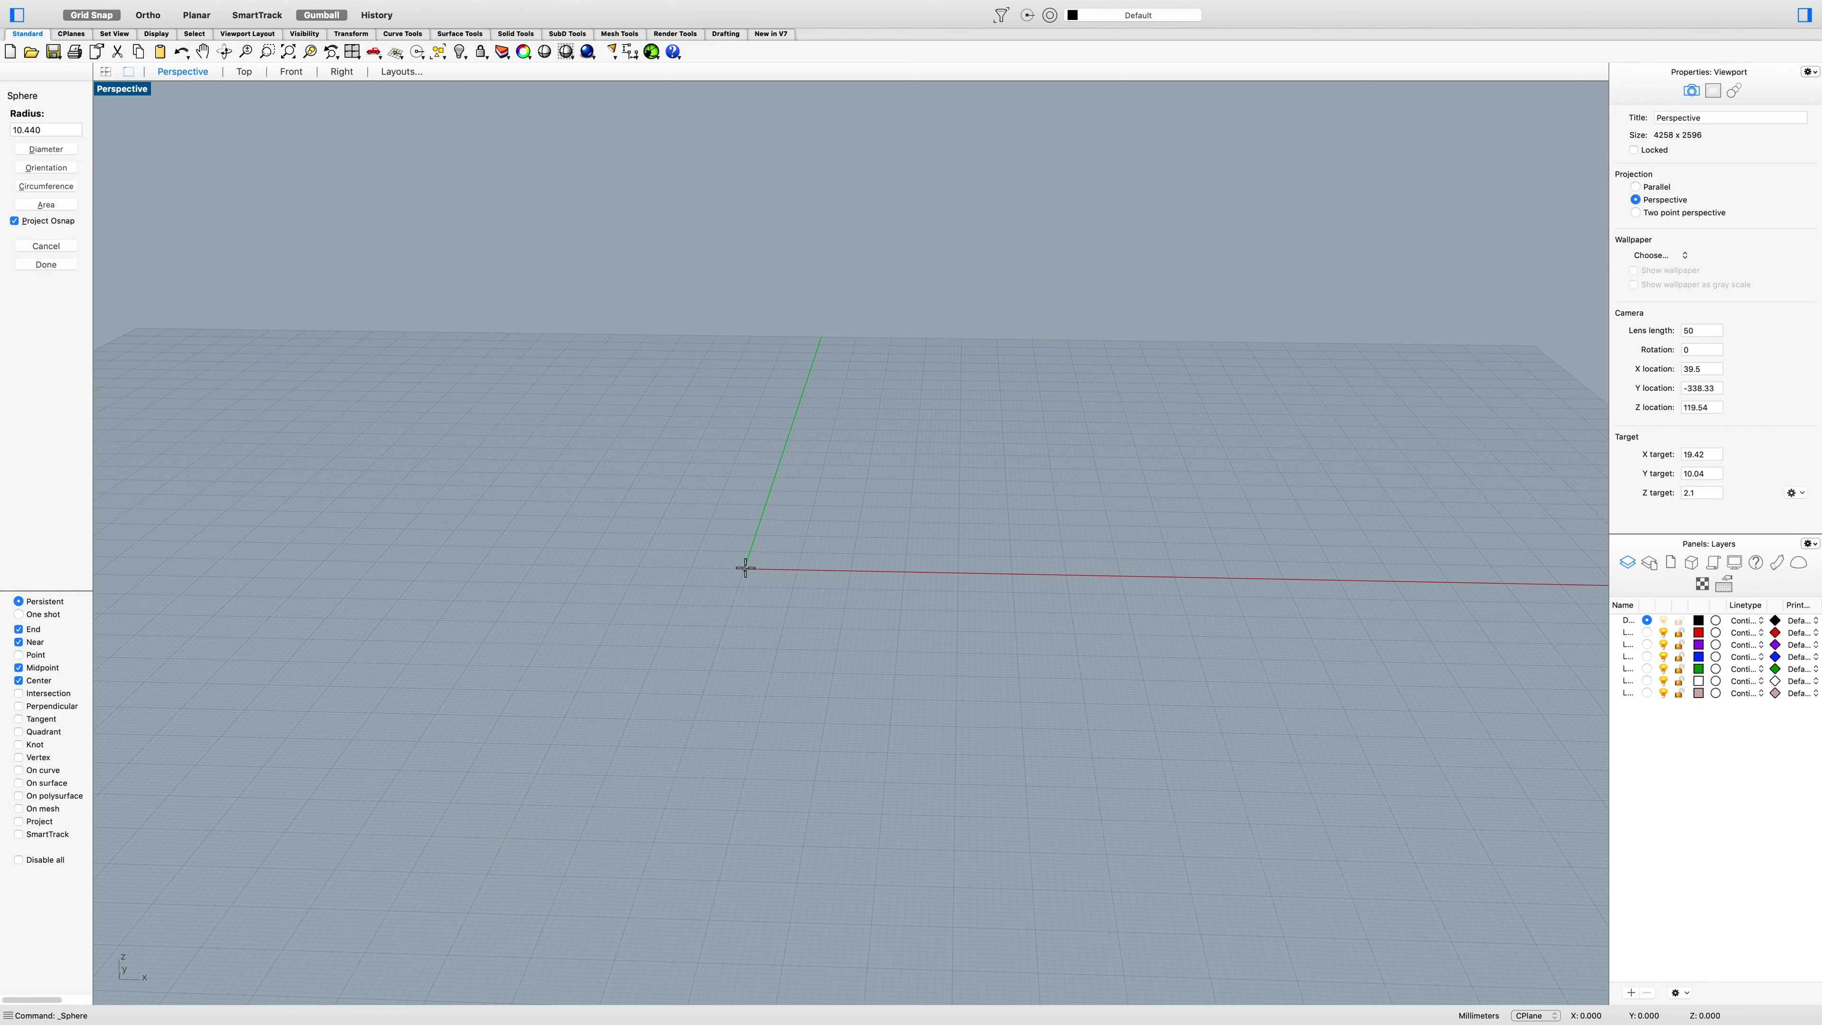
left_click(890, 573)
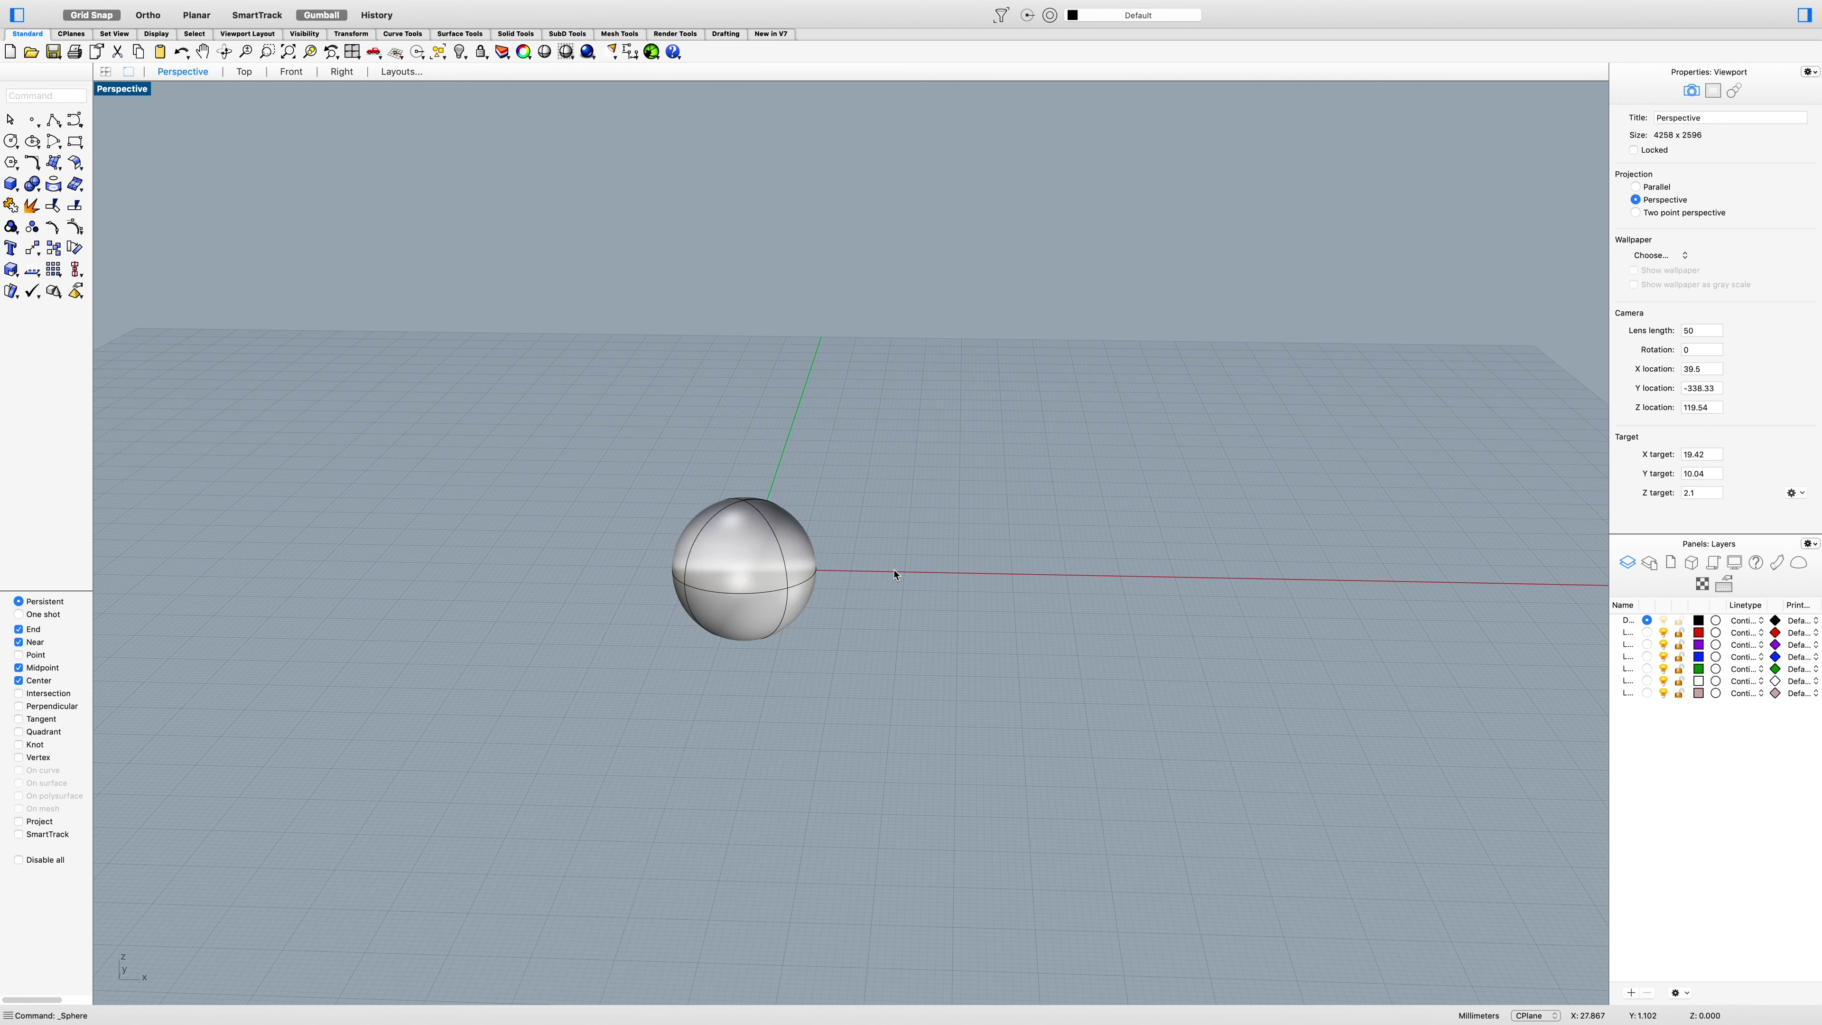
Repeat Sphere twice to add a similar sphere beside it and a larger third along X.
right_click(951, 578)
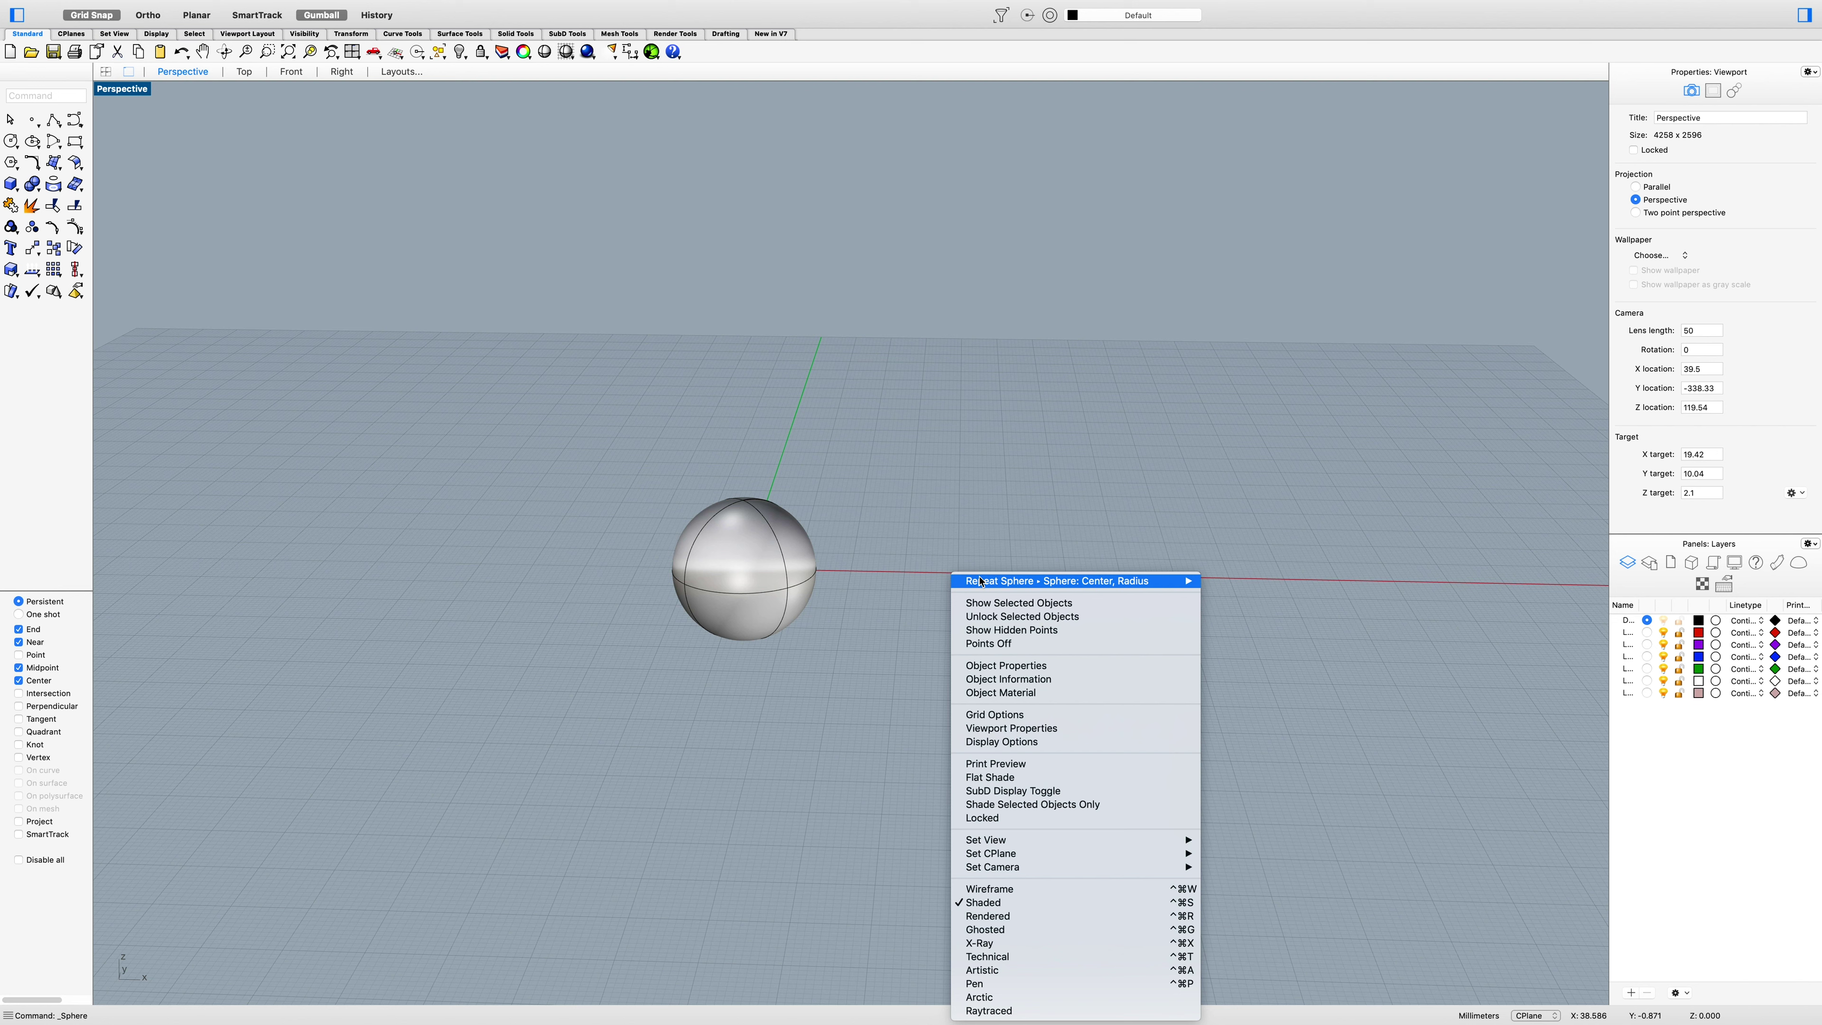
left_click(956, 579)
left_click(898, 575)
left_click(984, 583)
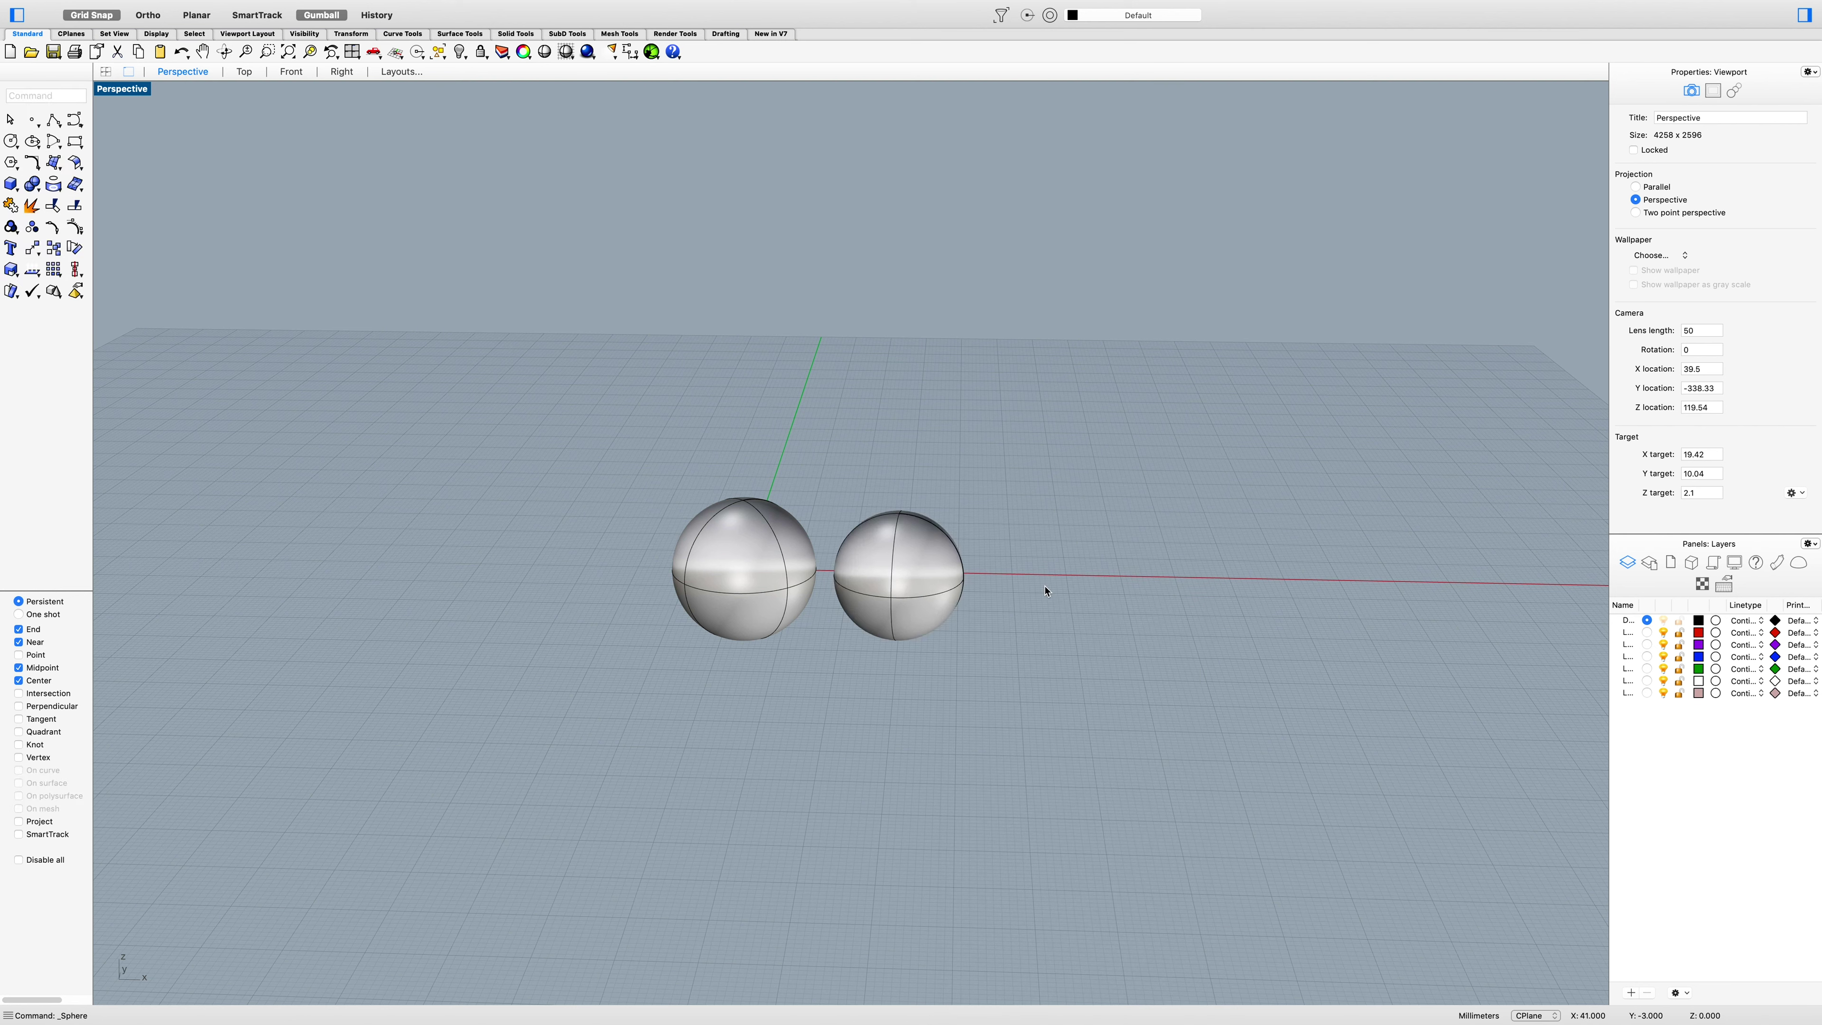
right_click(1037, 587)
left_click(1064, 582)
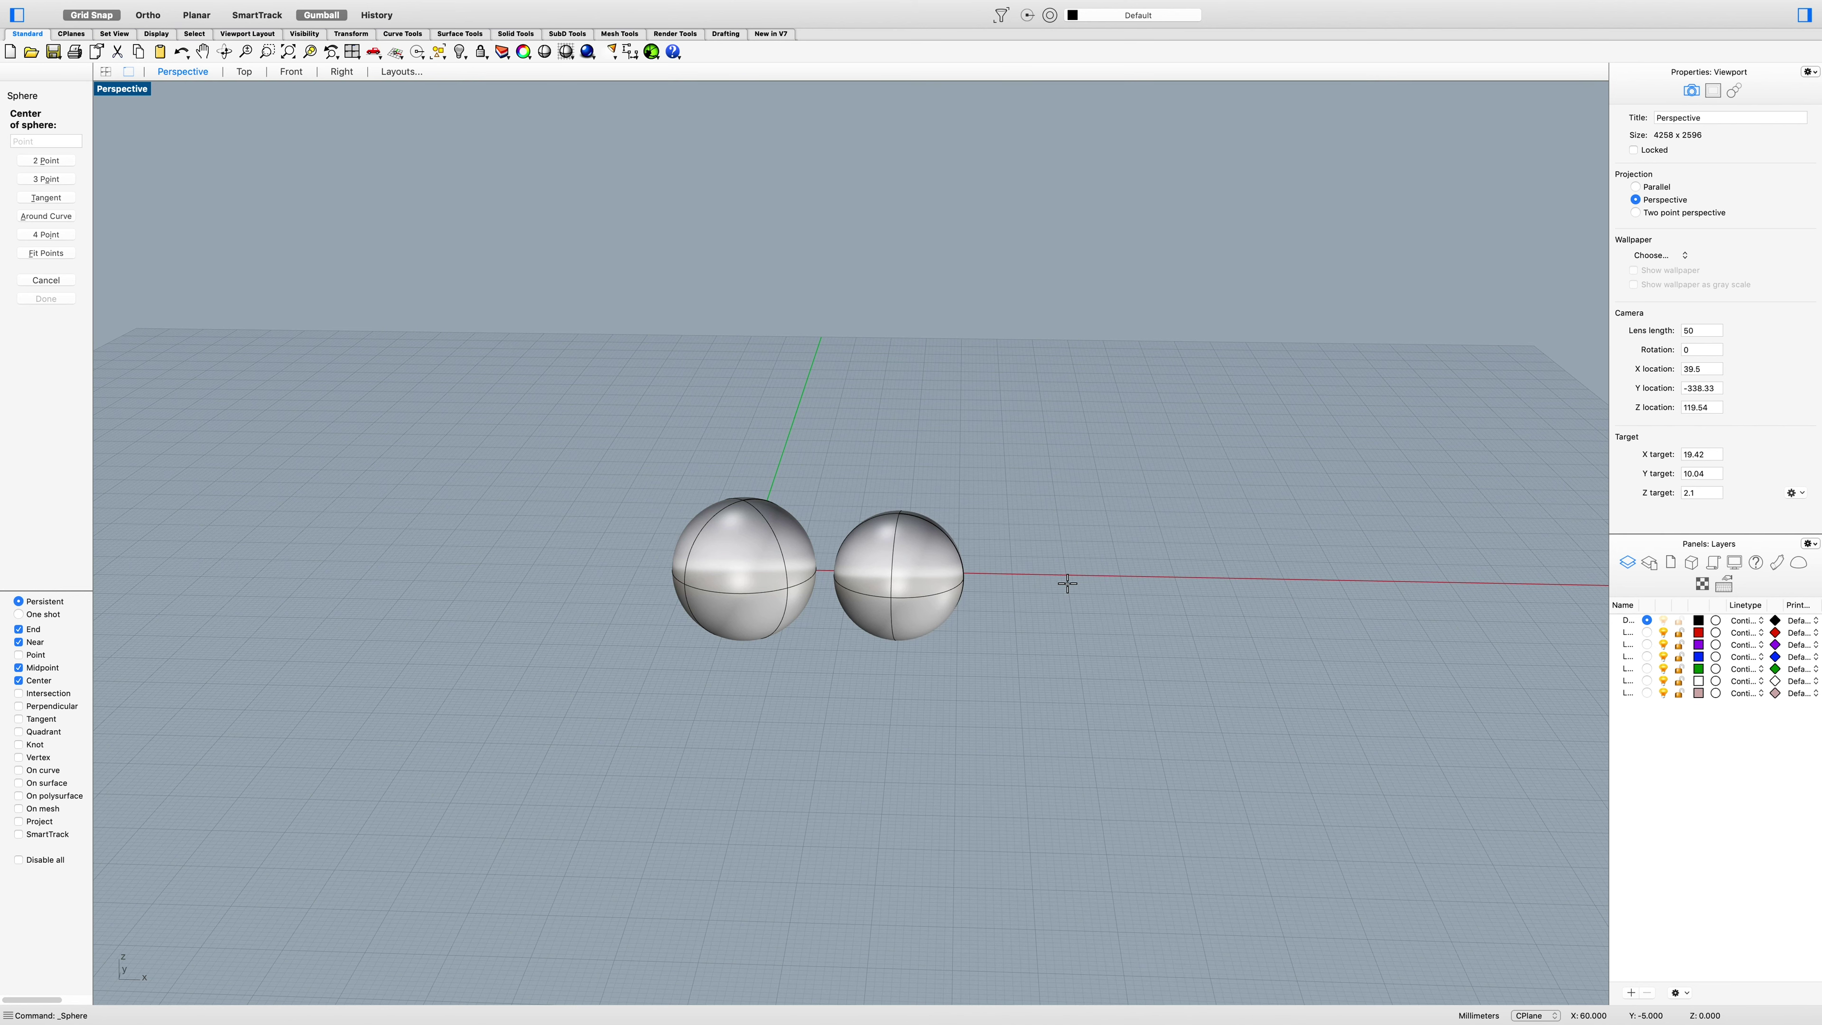
left_click(1049, 584)
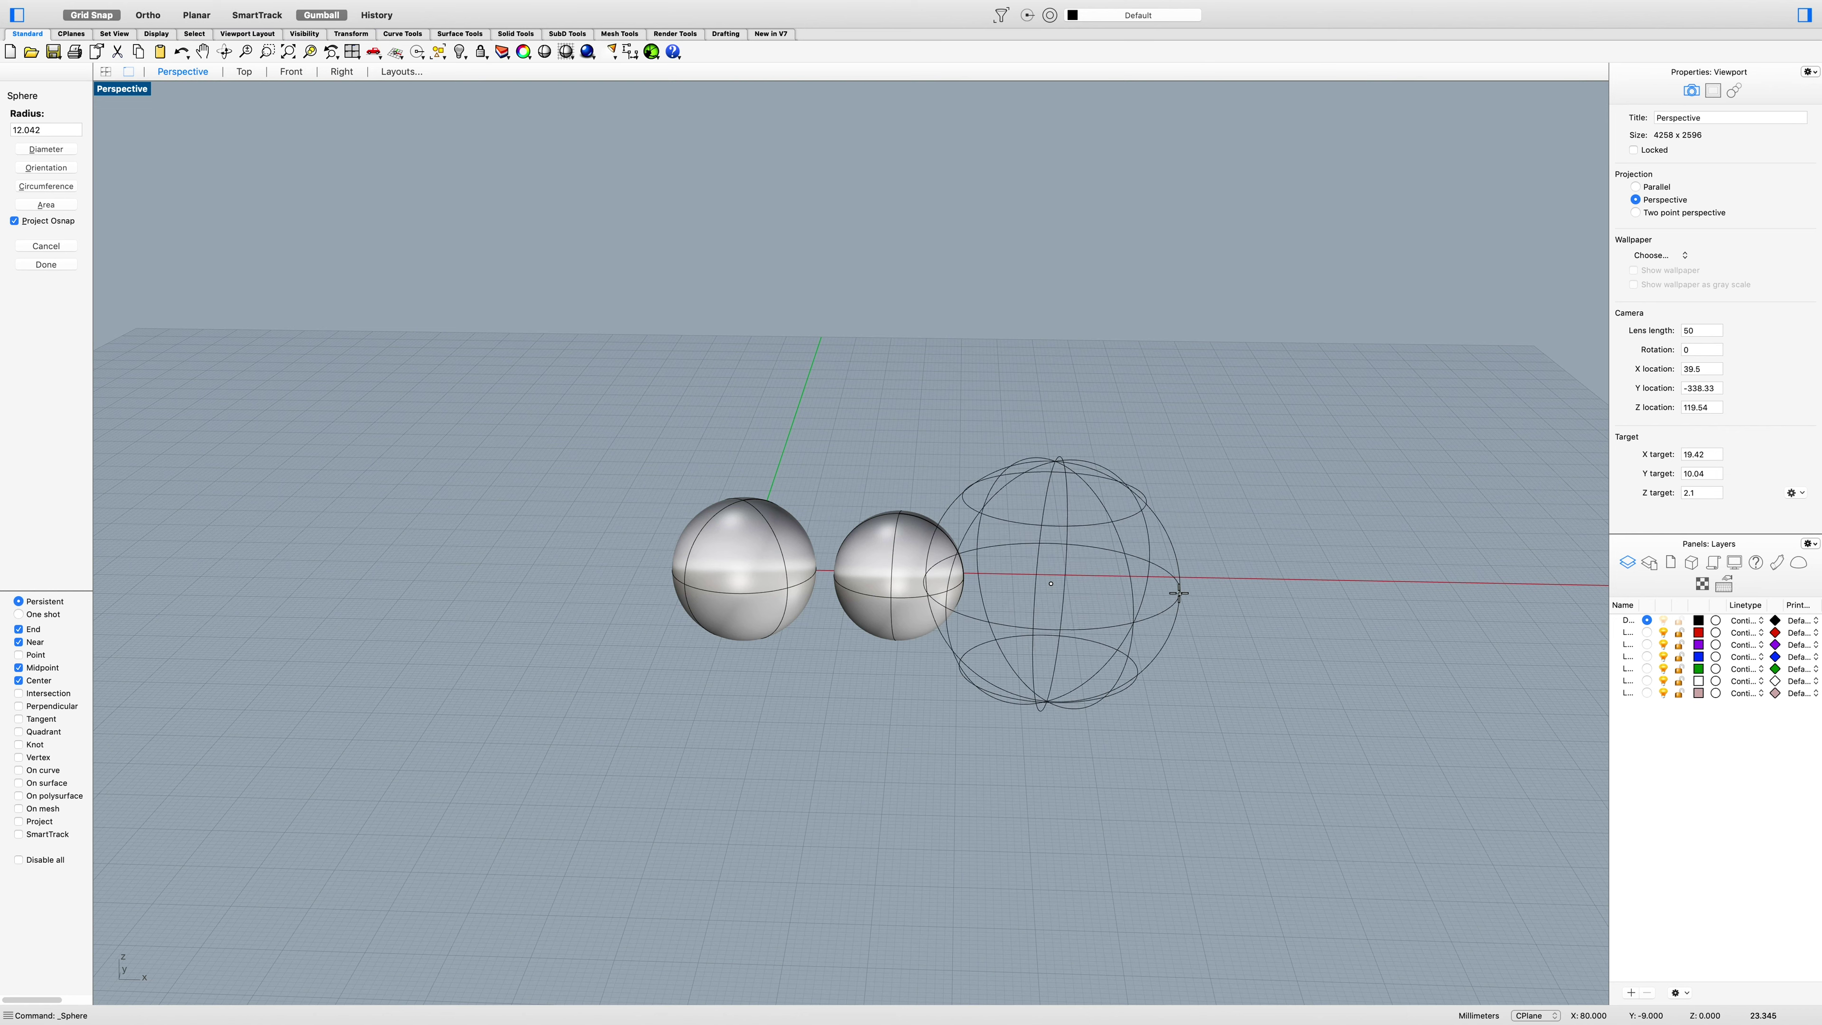
left_click(1172, 587)
left_click(1109, 590)
Drag the large sphere with the gumball to sit slightly up and back near the middle sphere.
left_click_drag(1108, 589, 1174, 593)
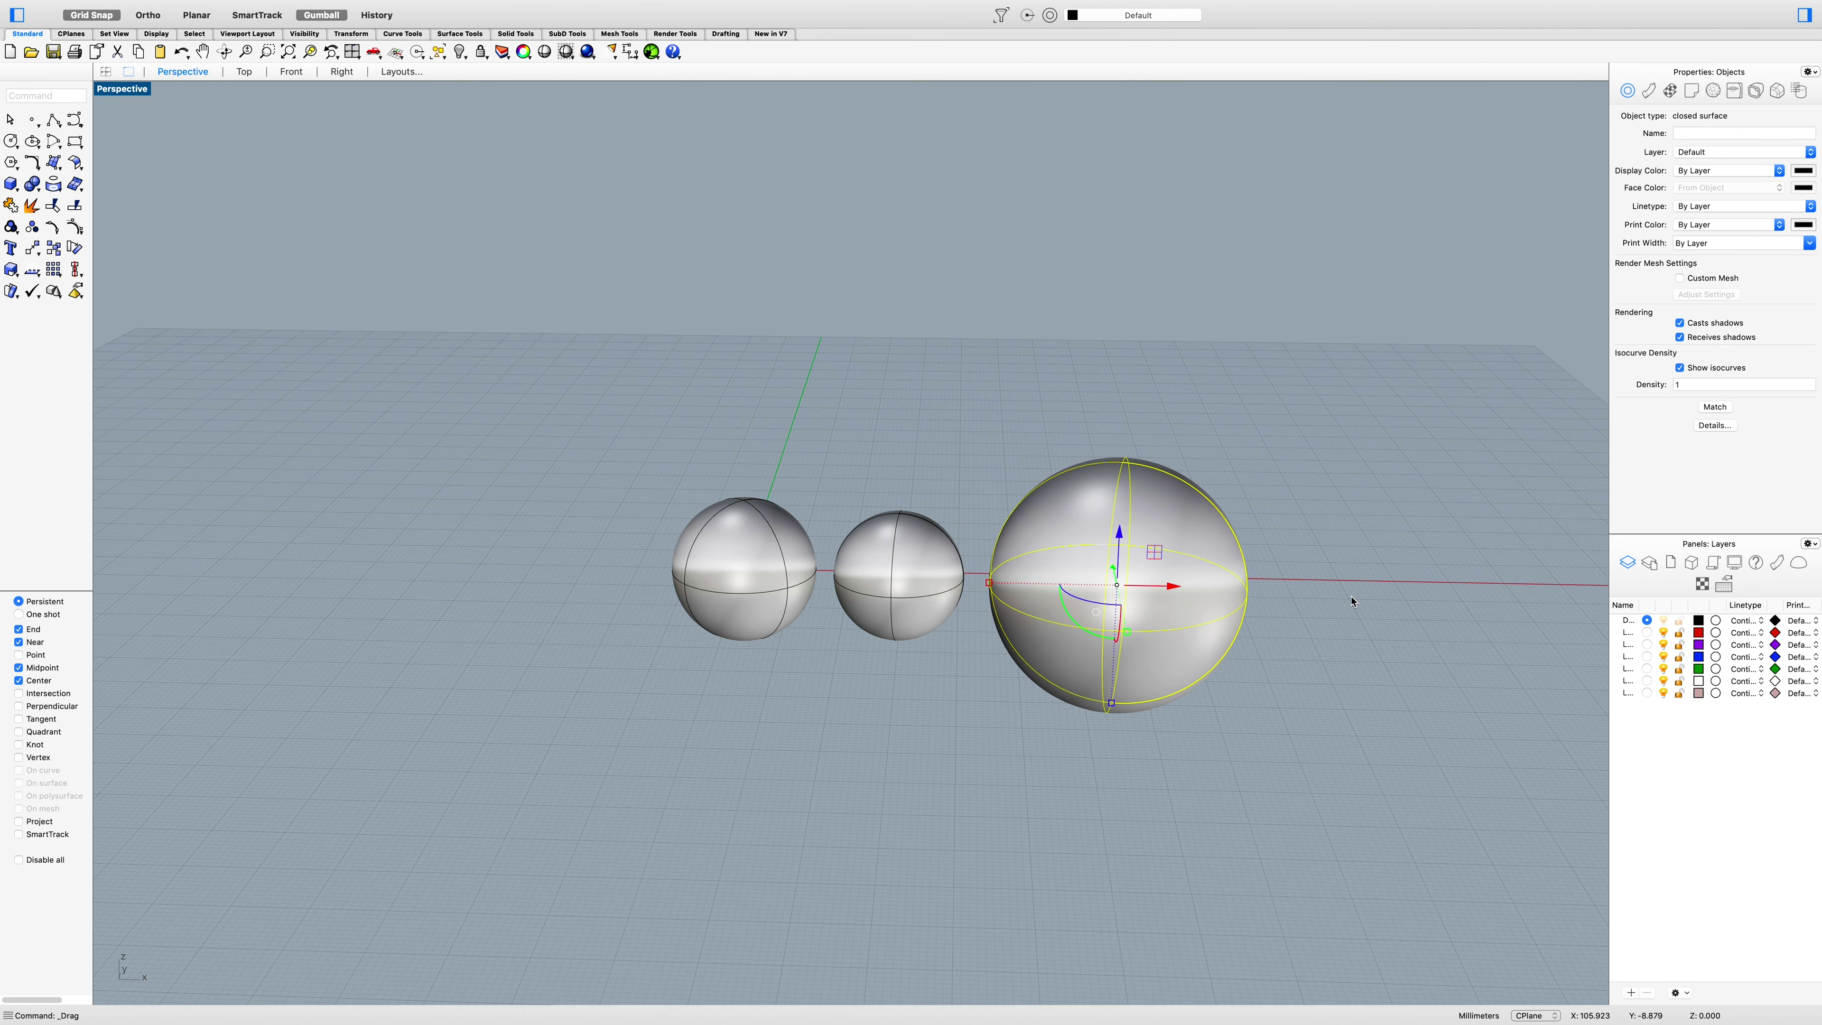
left_click(1354, 602)
left_click(1163, 600)
mouse_move(964, 736)
right_mouse_down()
mouse_move(1051, 700)
mouse_move(964, 738)
right_mouse_up()
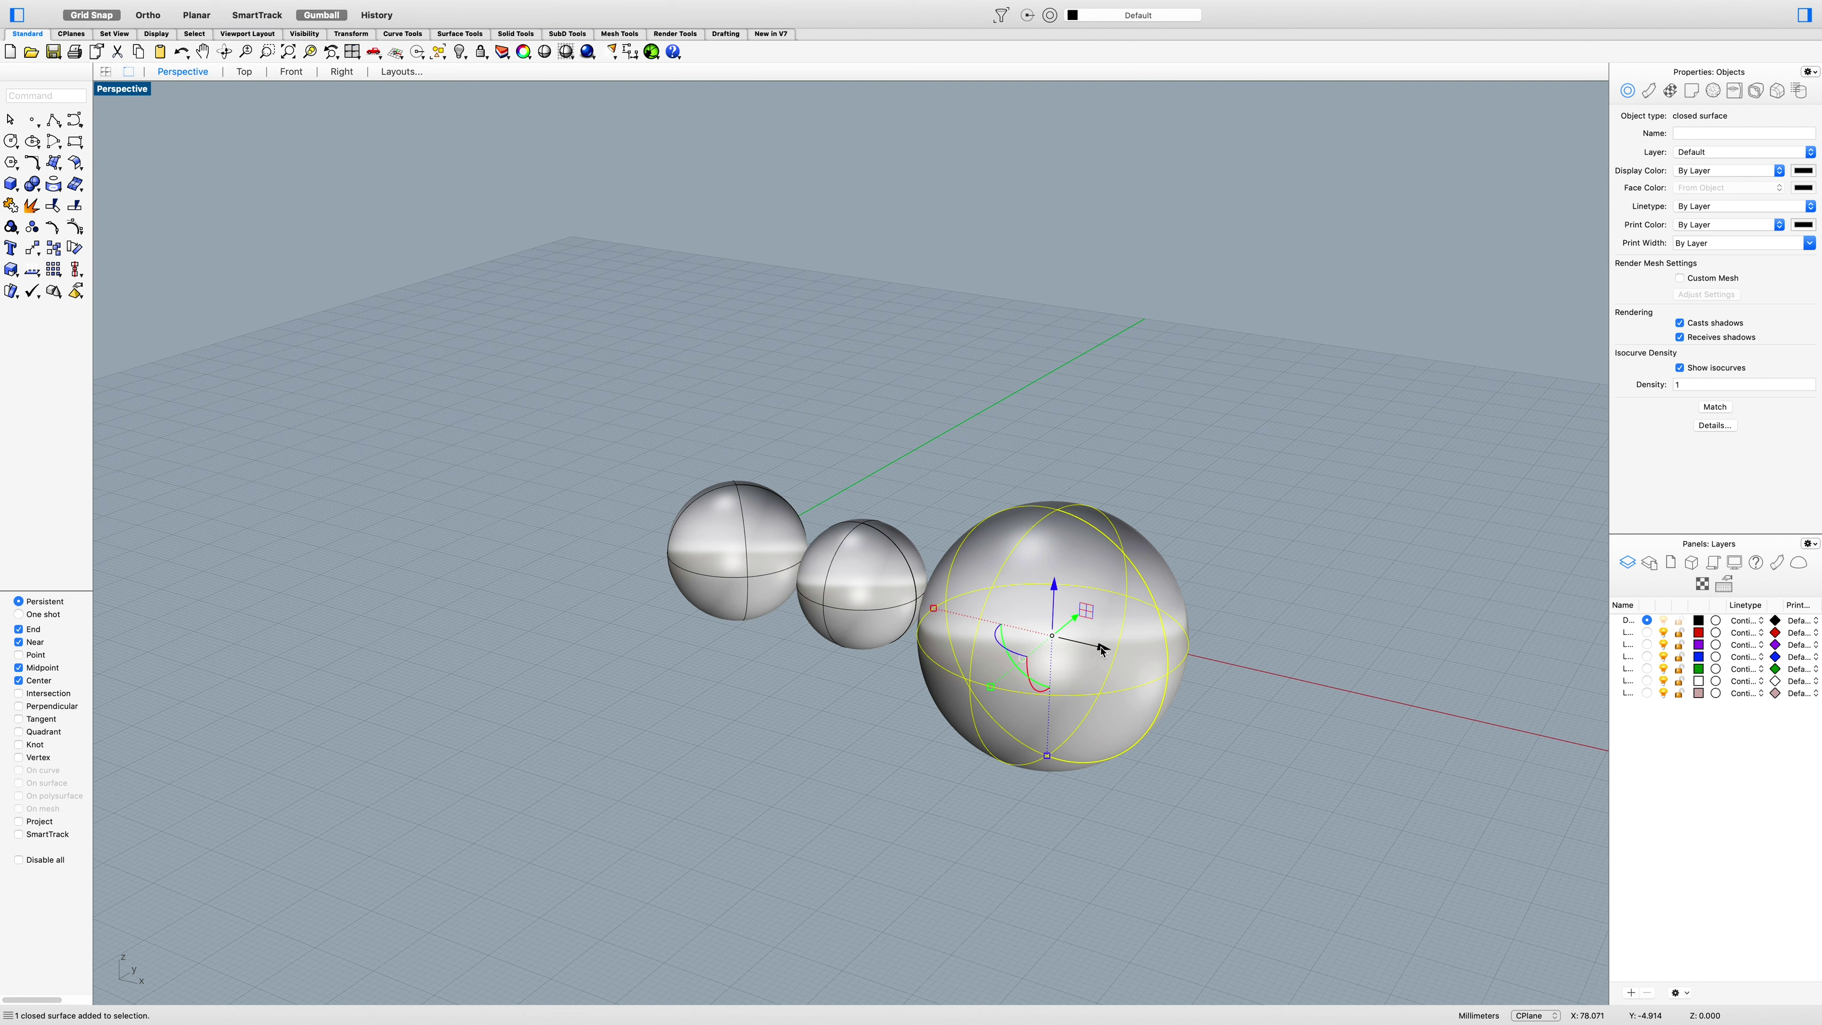
left_click_drag(1105, 651, 1083, 575)
left_click(1298, 631)
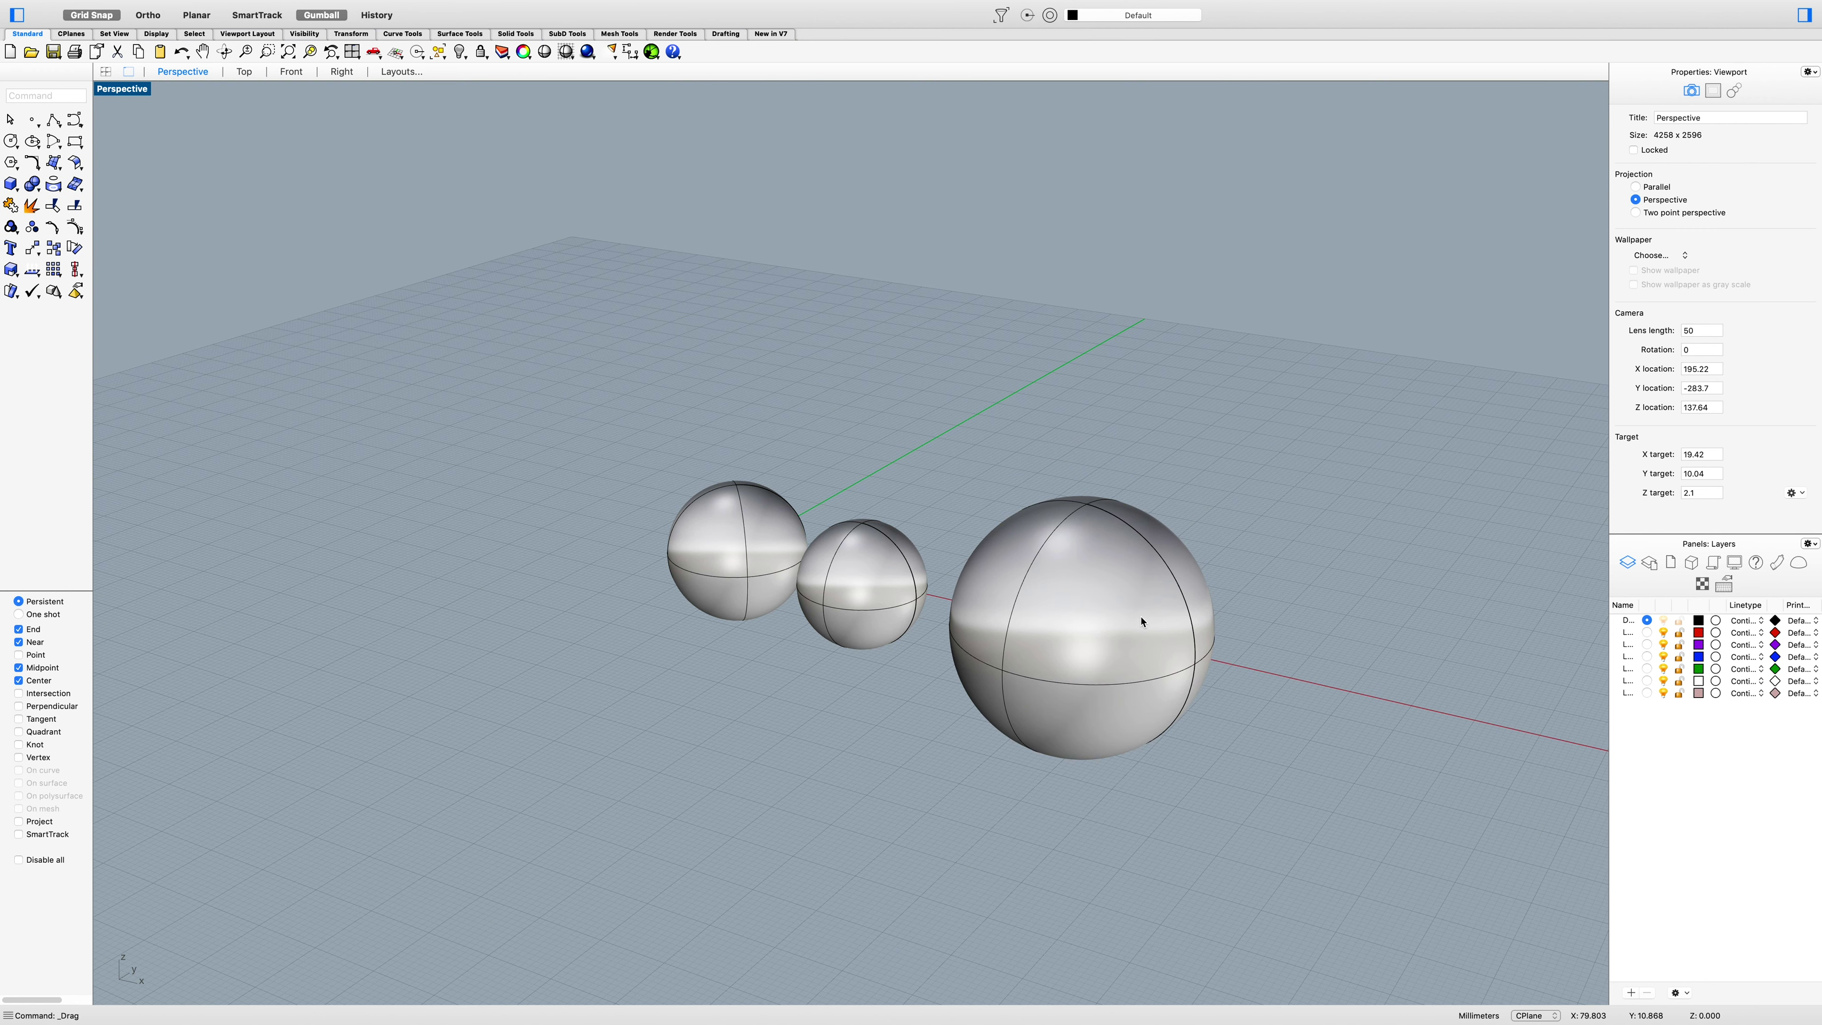
left_click(1142, 621)
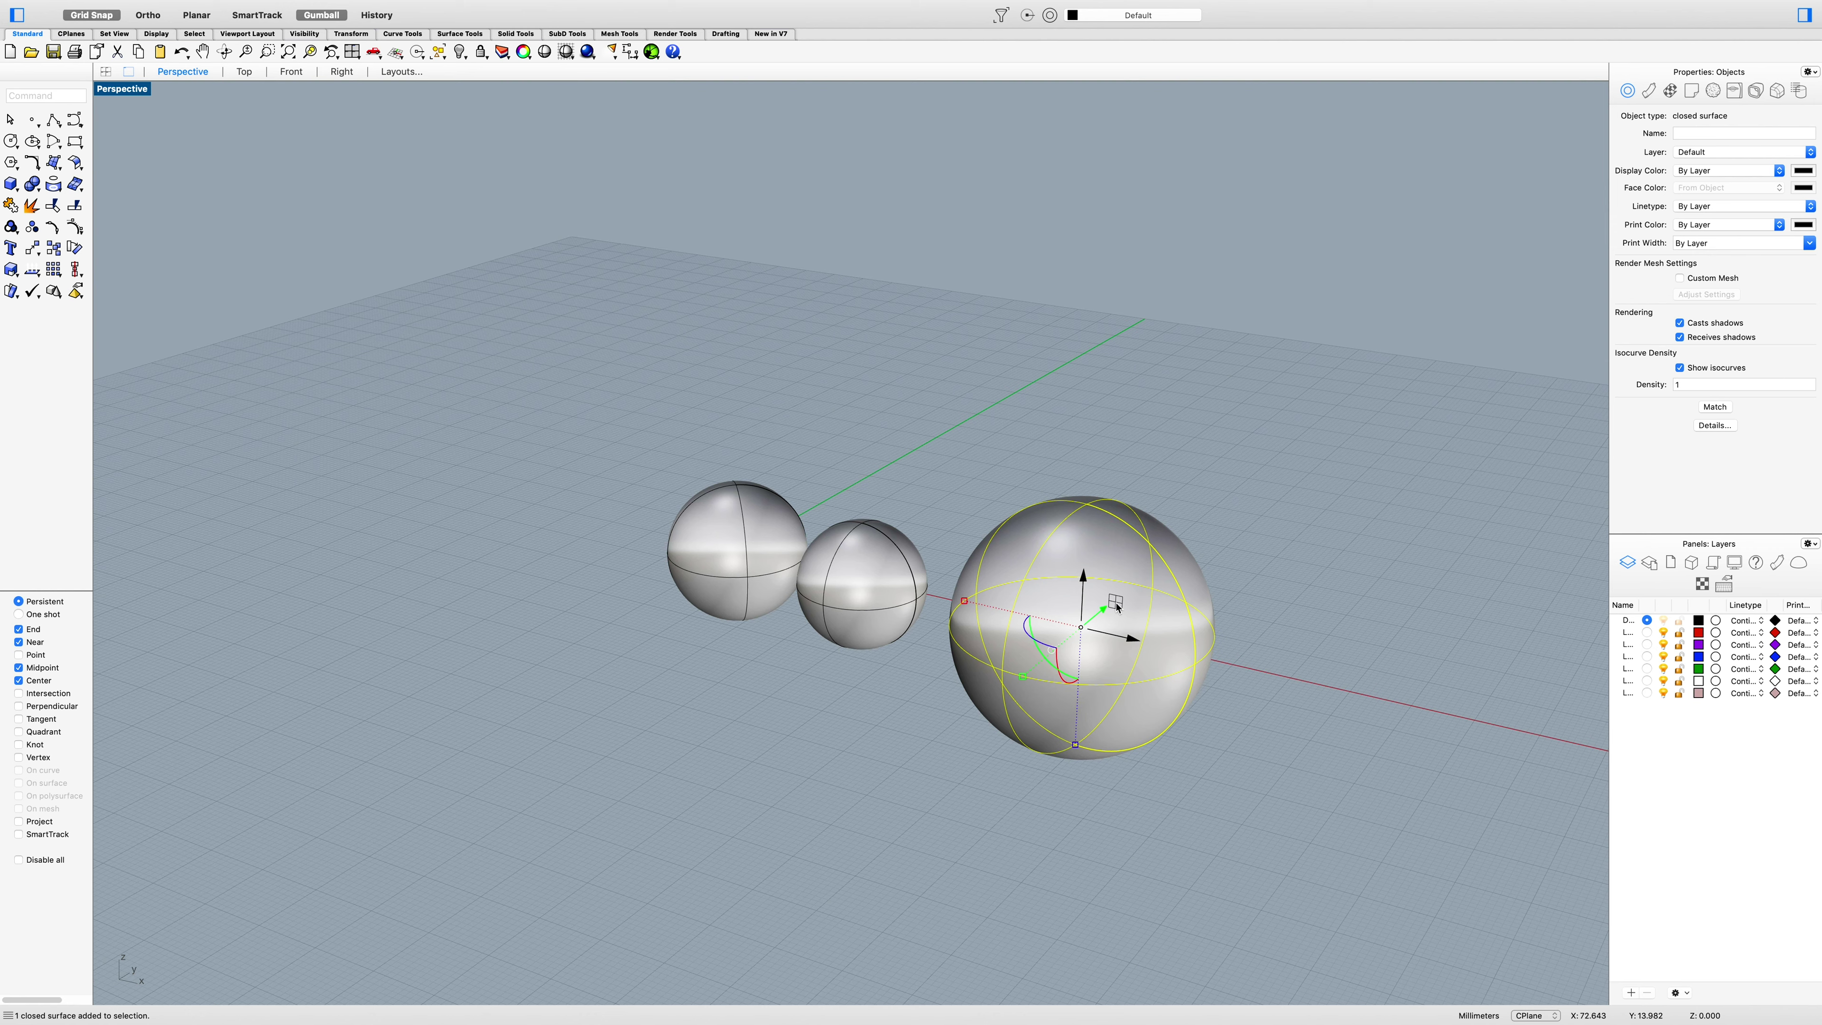
mouse_move(1116, 608)
left_mouse_down()
mouse_move(1104, 582)
mouse_move(1122, 598)
mouse_move(1104, 610)
mouse_move(1204, 581)
mouse_move(1236, 457)
mouse_move(1208, 481)
mouse_move(1166, 617)
mouse_move(1116, 605)
left_mouse_up()
right_click_drag(1313, 619, 1219, 603)
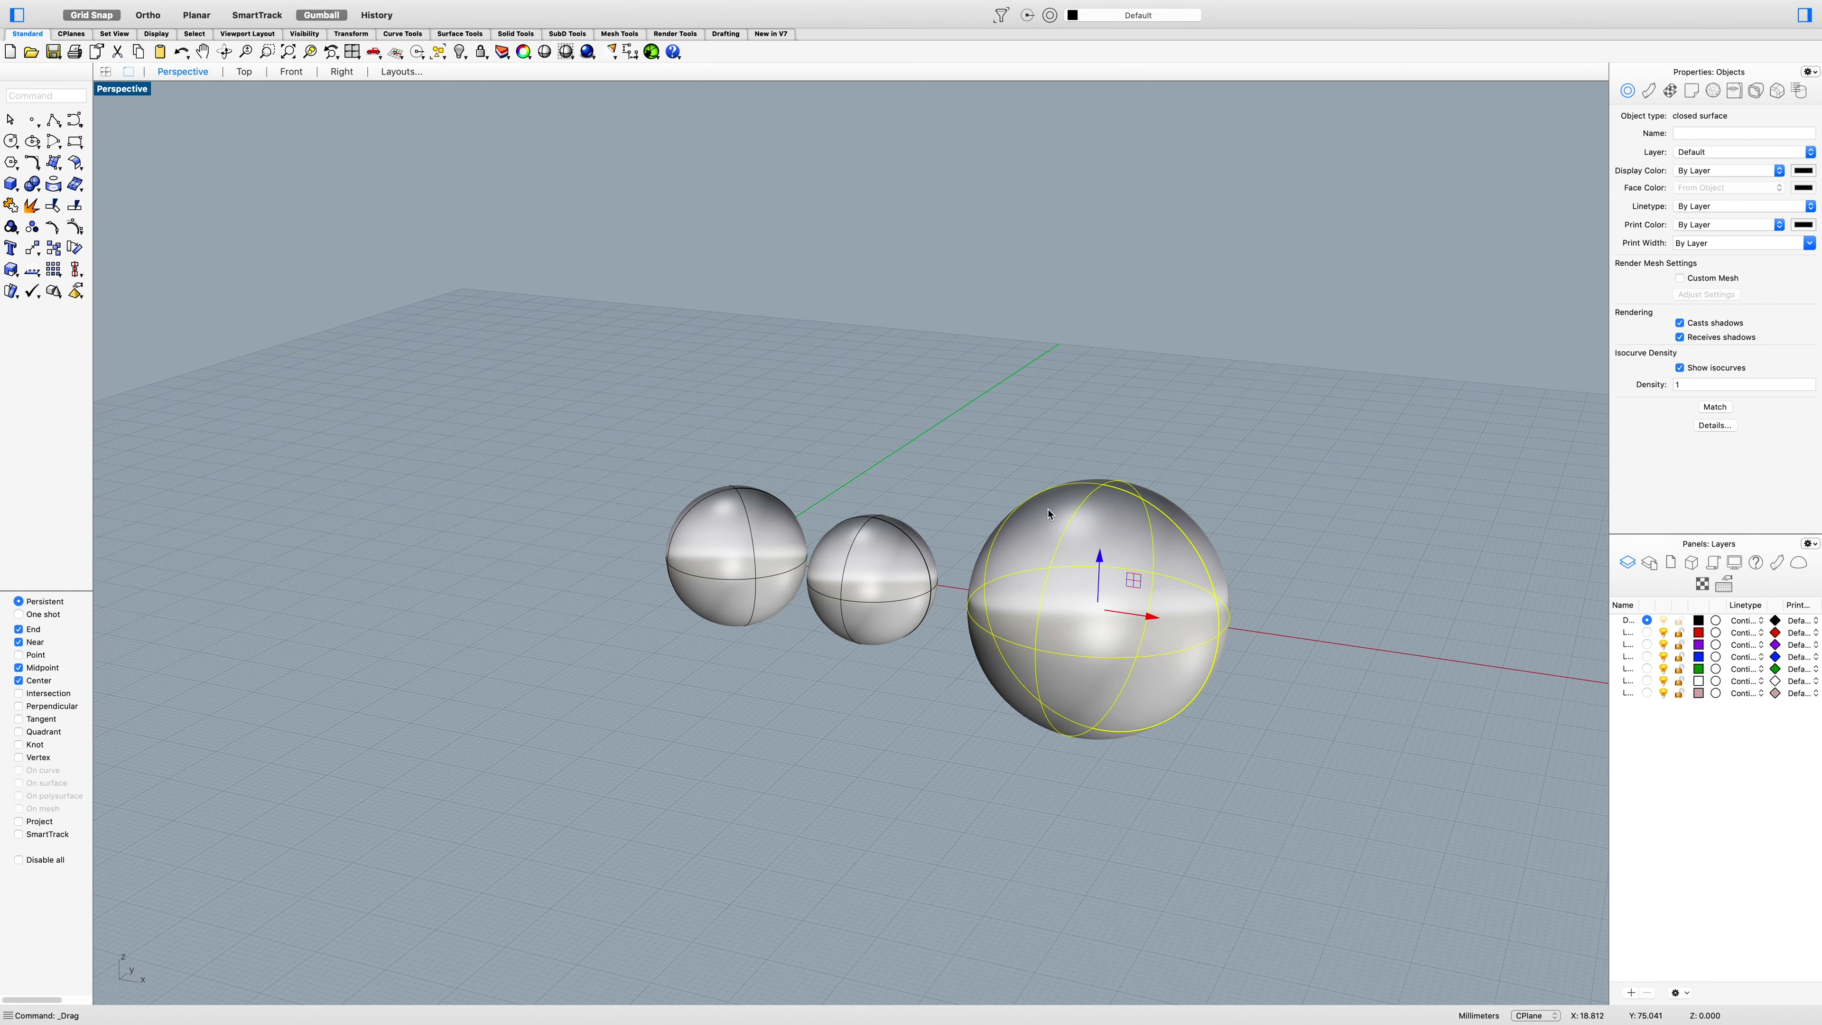
In the Top view, rotate the large sphere so its isocurves align with the axes.
key("ctrl+F1")
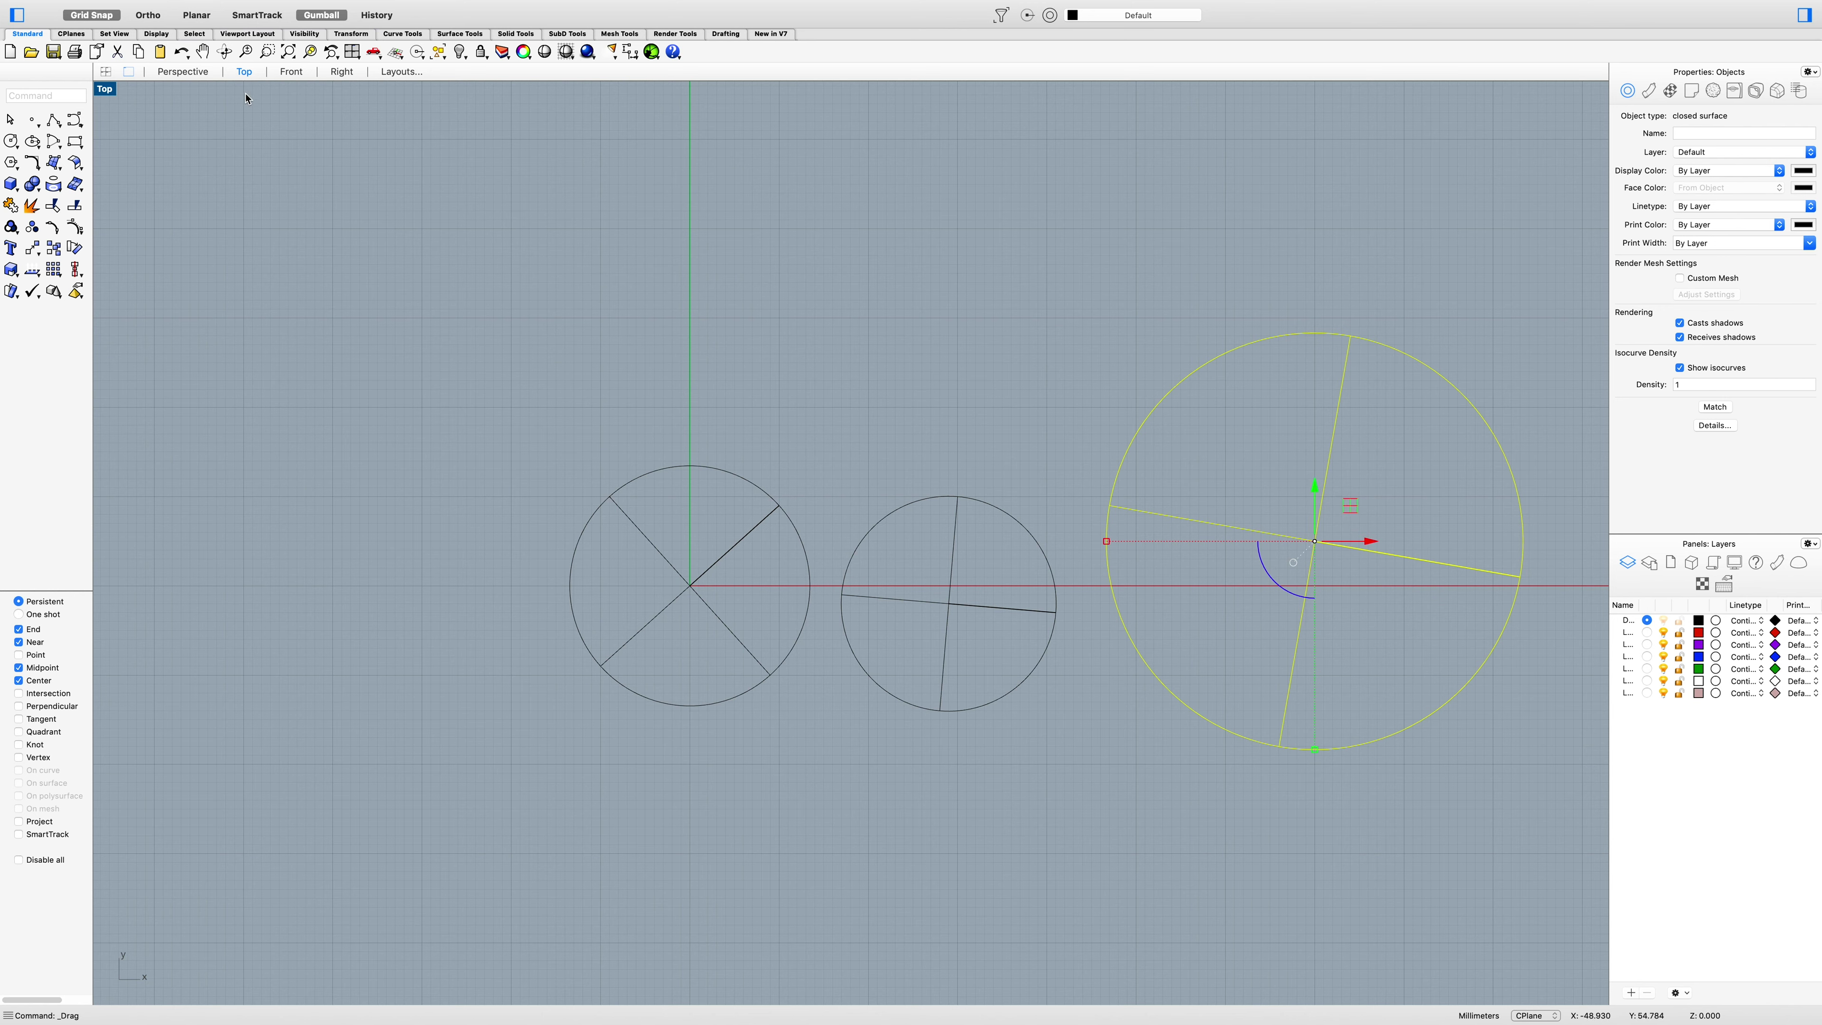
left_click_drag(1350, 506, 1377, 550)
key("Escape")
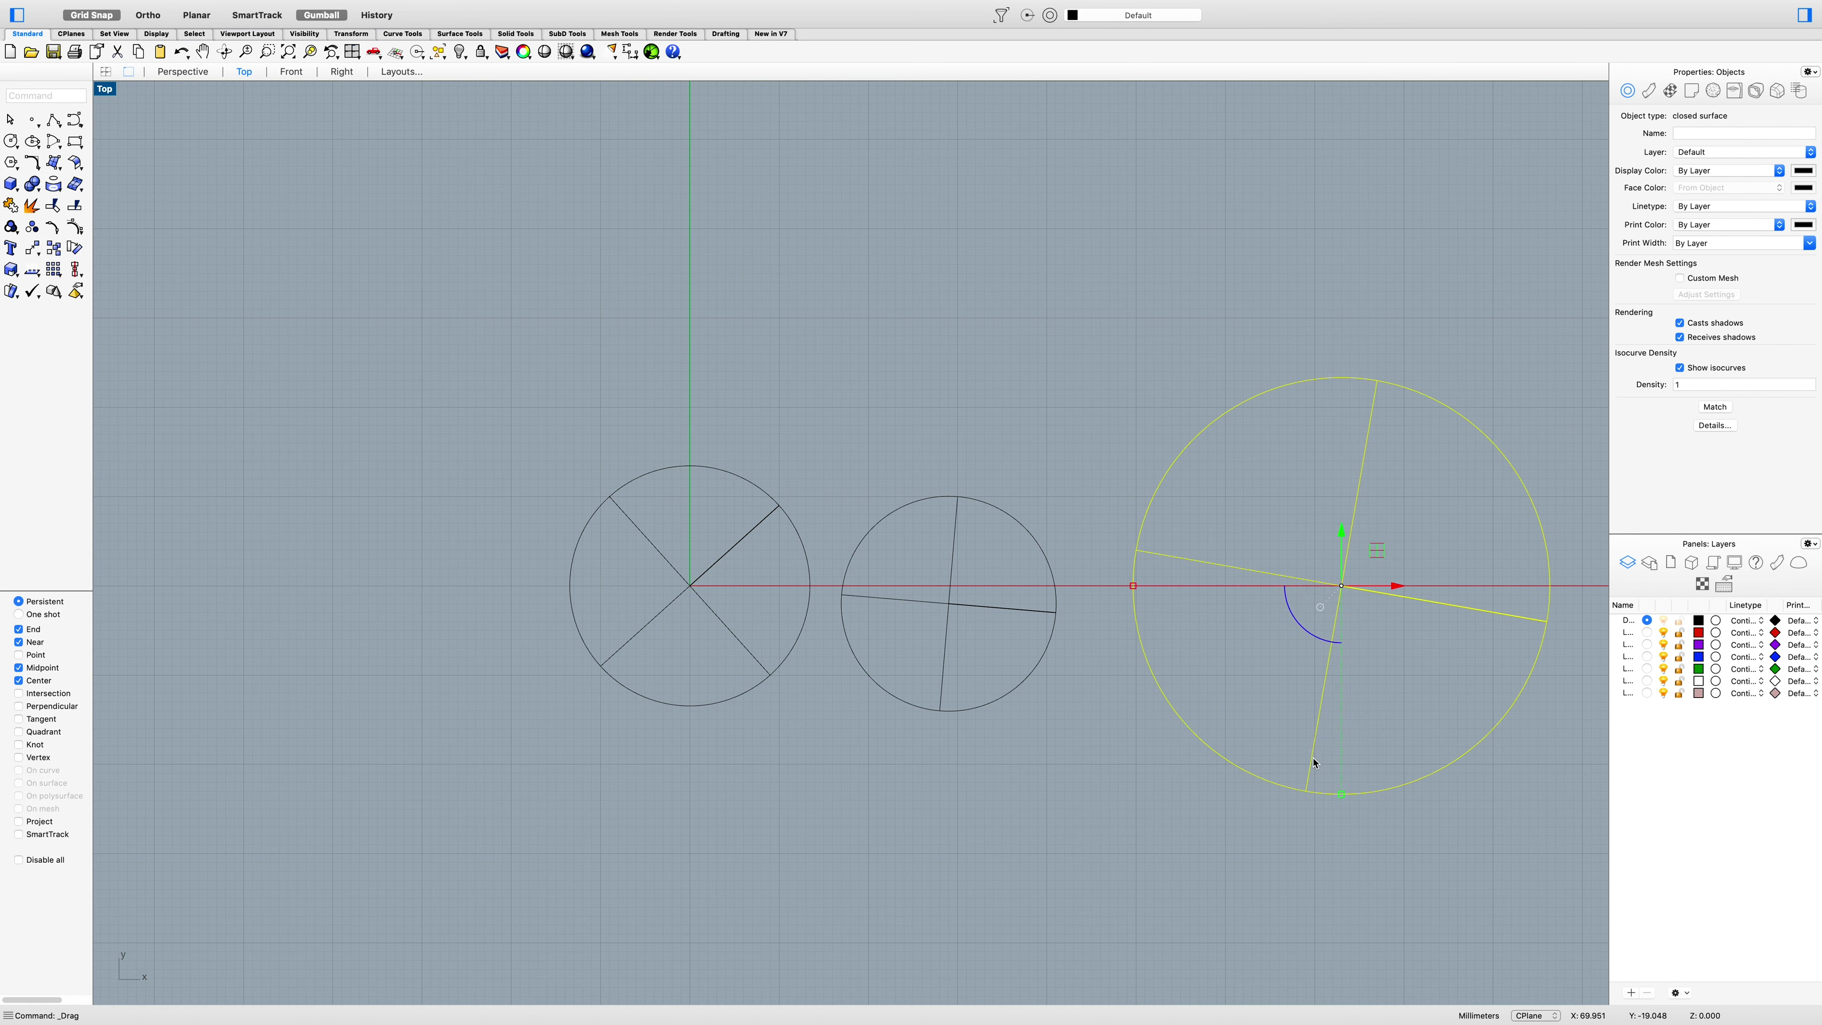
left_click_drag(1286, 606, 1085, 584)
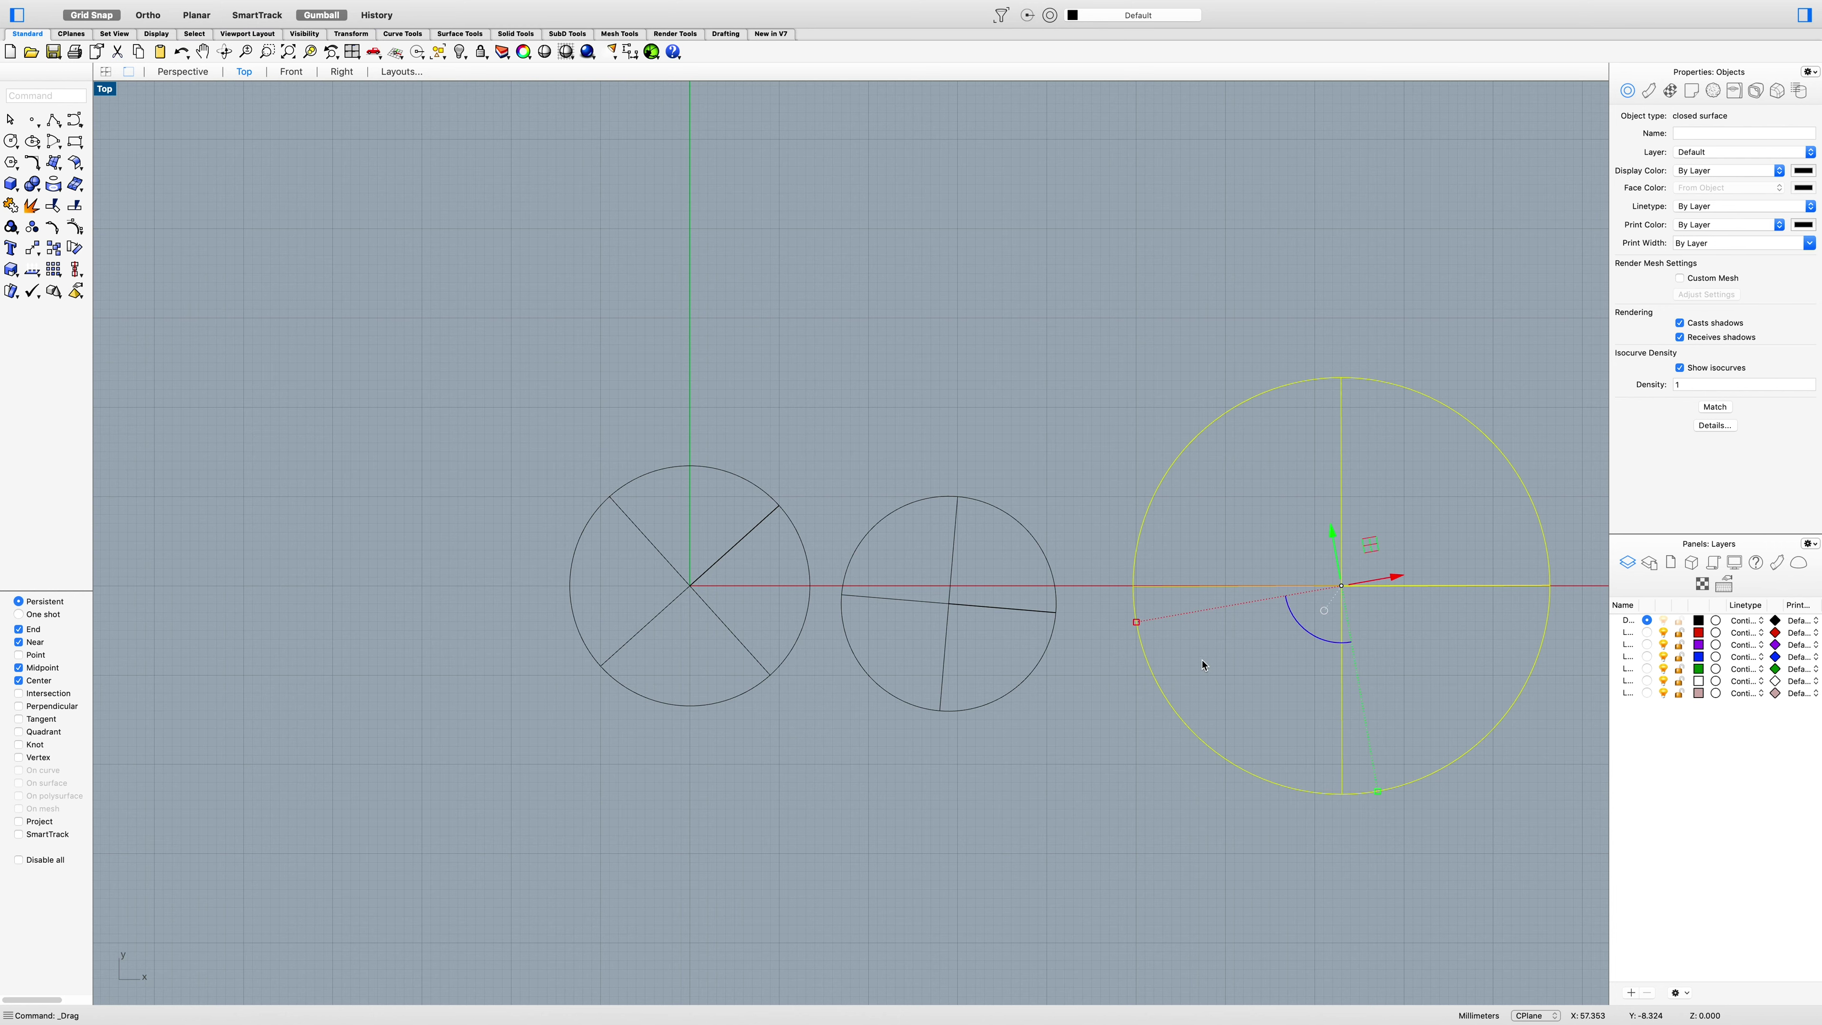
Scale the large sphere with the X/Y gumball handles into an elongated egg, viewed in Perspective.
mouse_move(1136, 623)
left_mouse_down()
mouse_move(1216, 610)
mouse_move(1171, 619)
left_mouse_up()
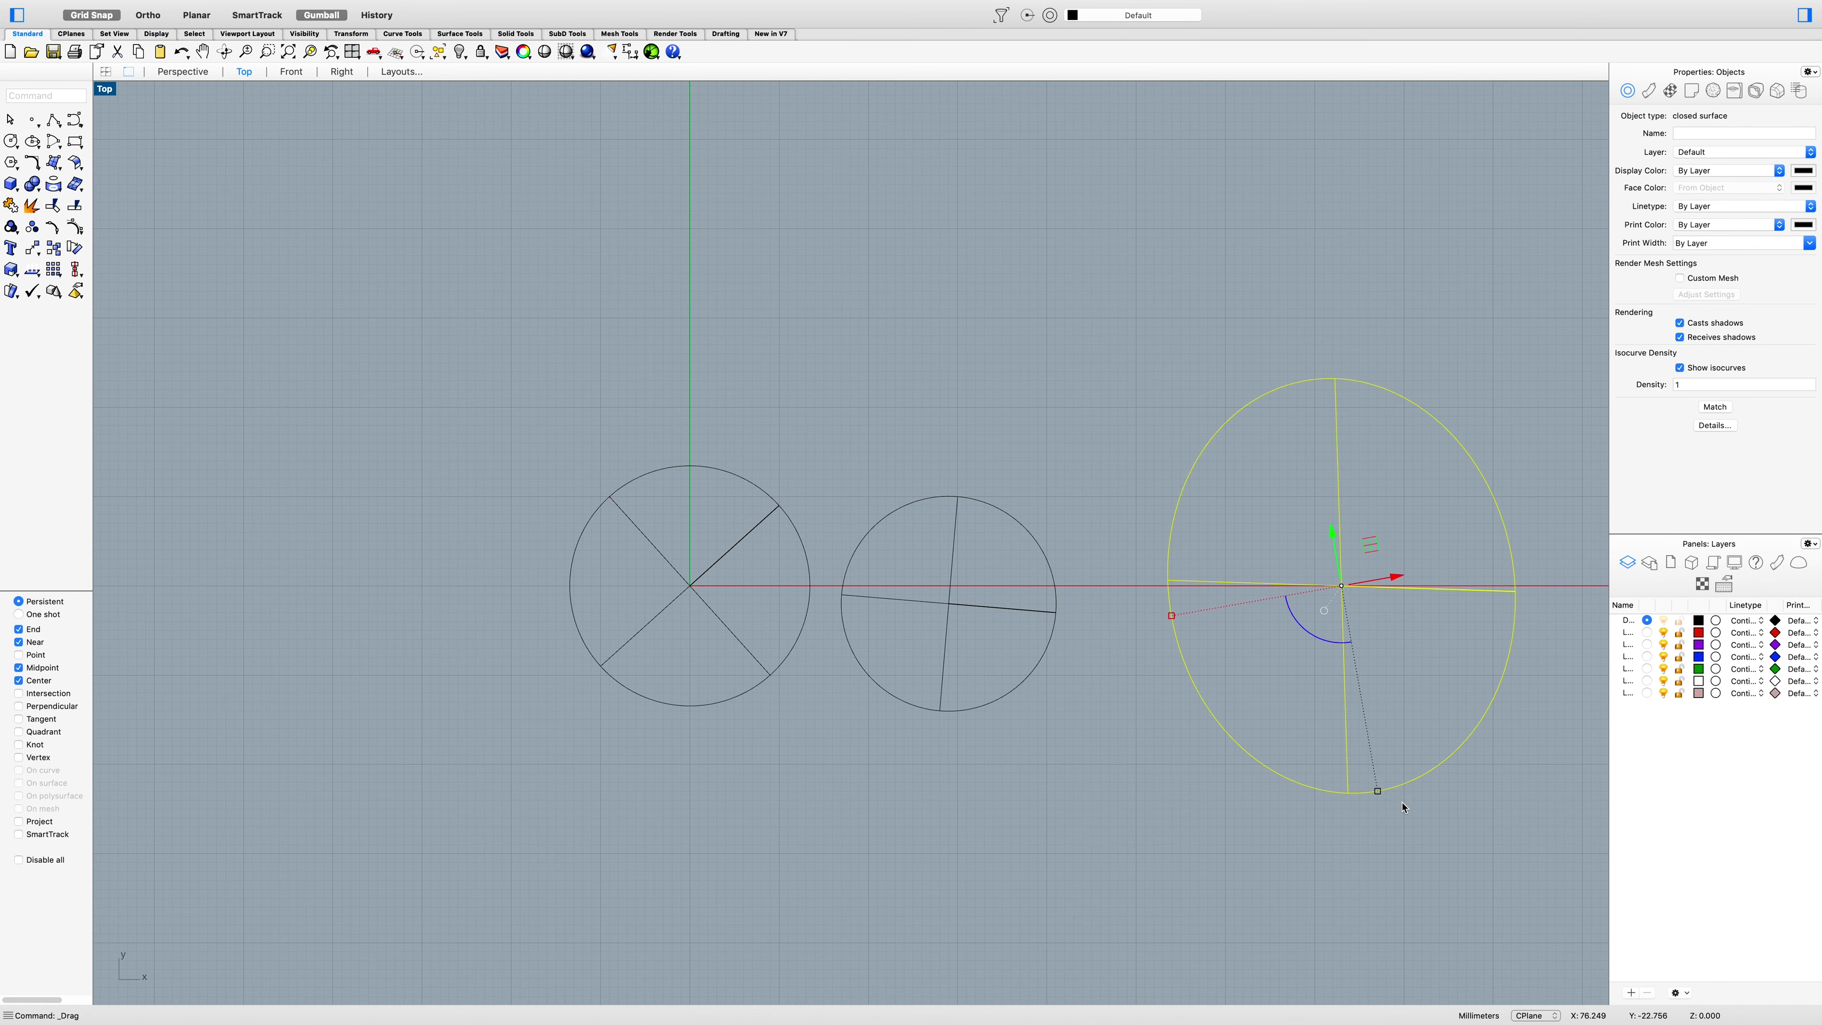
mouse_move(1377, 790)
left_mouse_down()
mouse_move(1373, 757)
mouse_move(1387, 794)
left_mouse_up()
mouse_move(1375, 793)
left_mouse_down()
mouse_move(1365, 684)
mouse_move(1392, 788)
left_mouse_up()
left_click(1162, 725)
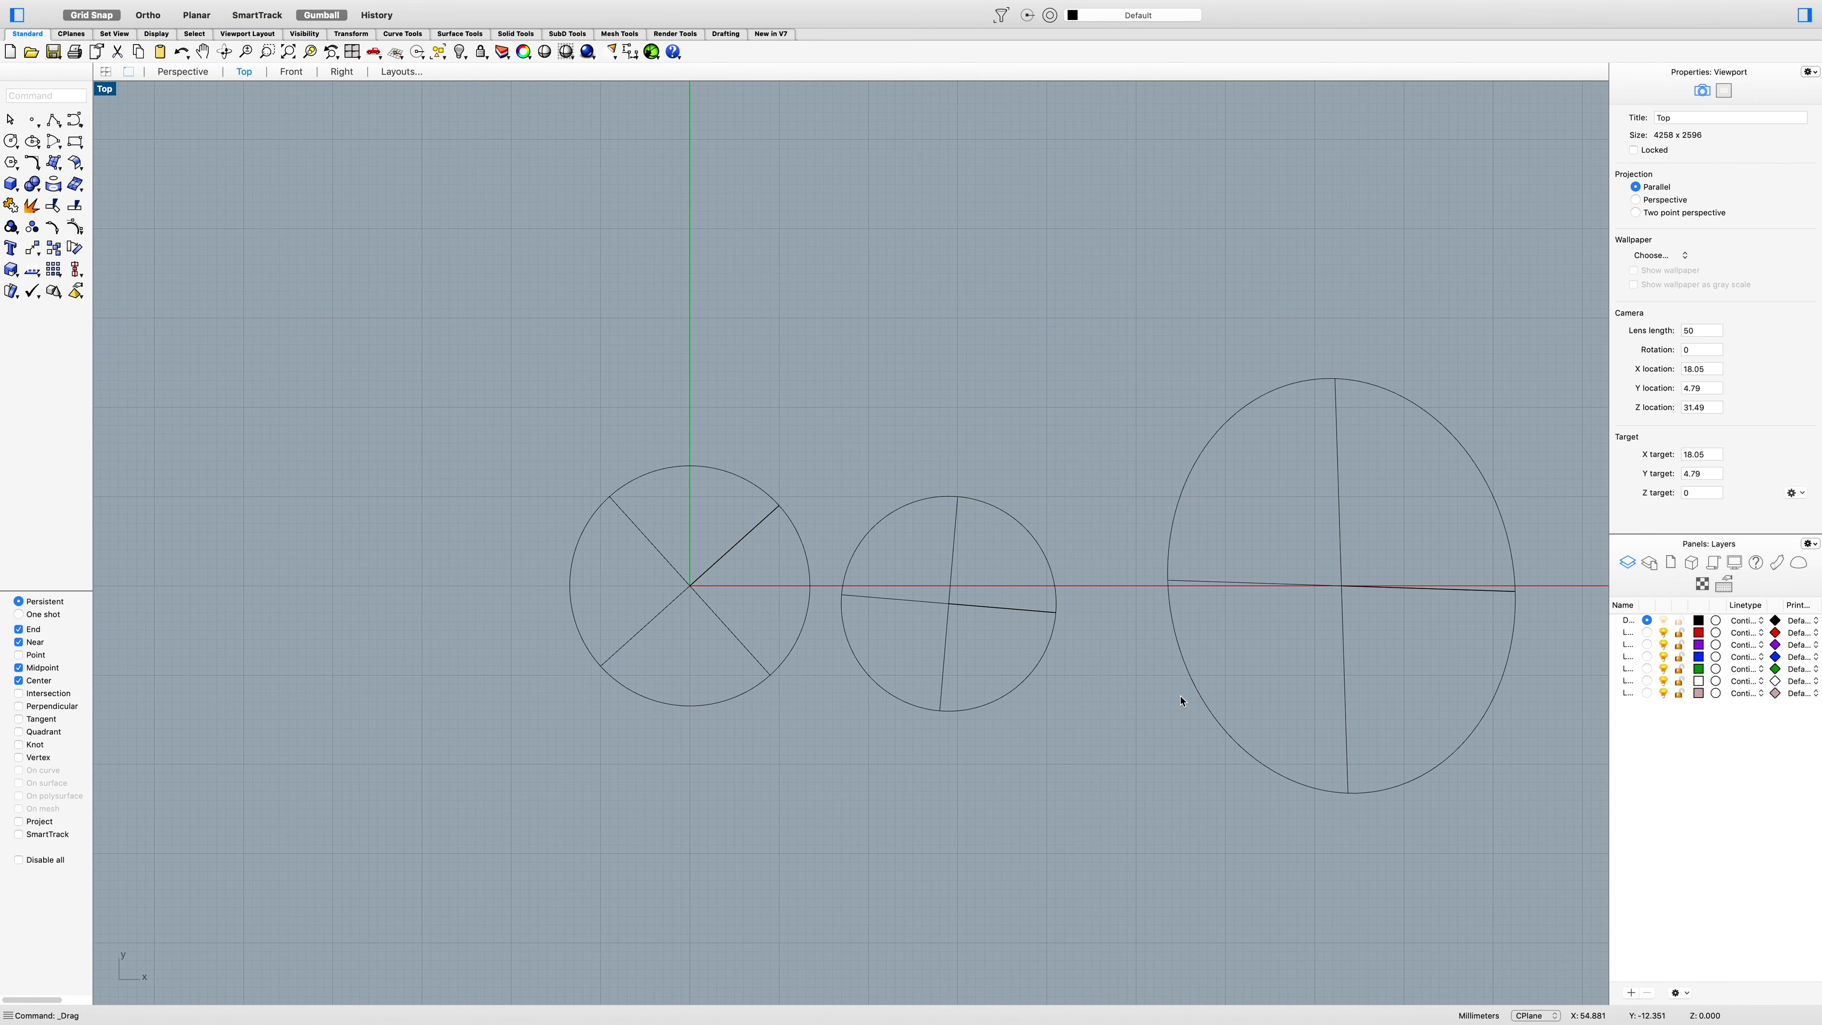
left_click(1210, 715)
left_click(962, 431)
left_click(182, 71)
right_click_drag(982, 618, 1096, 687)
right_click_drag(1294, 645, 1294, 631)
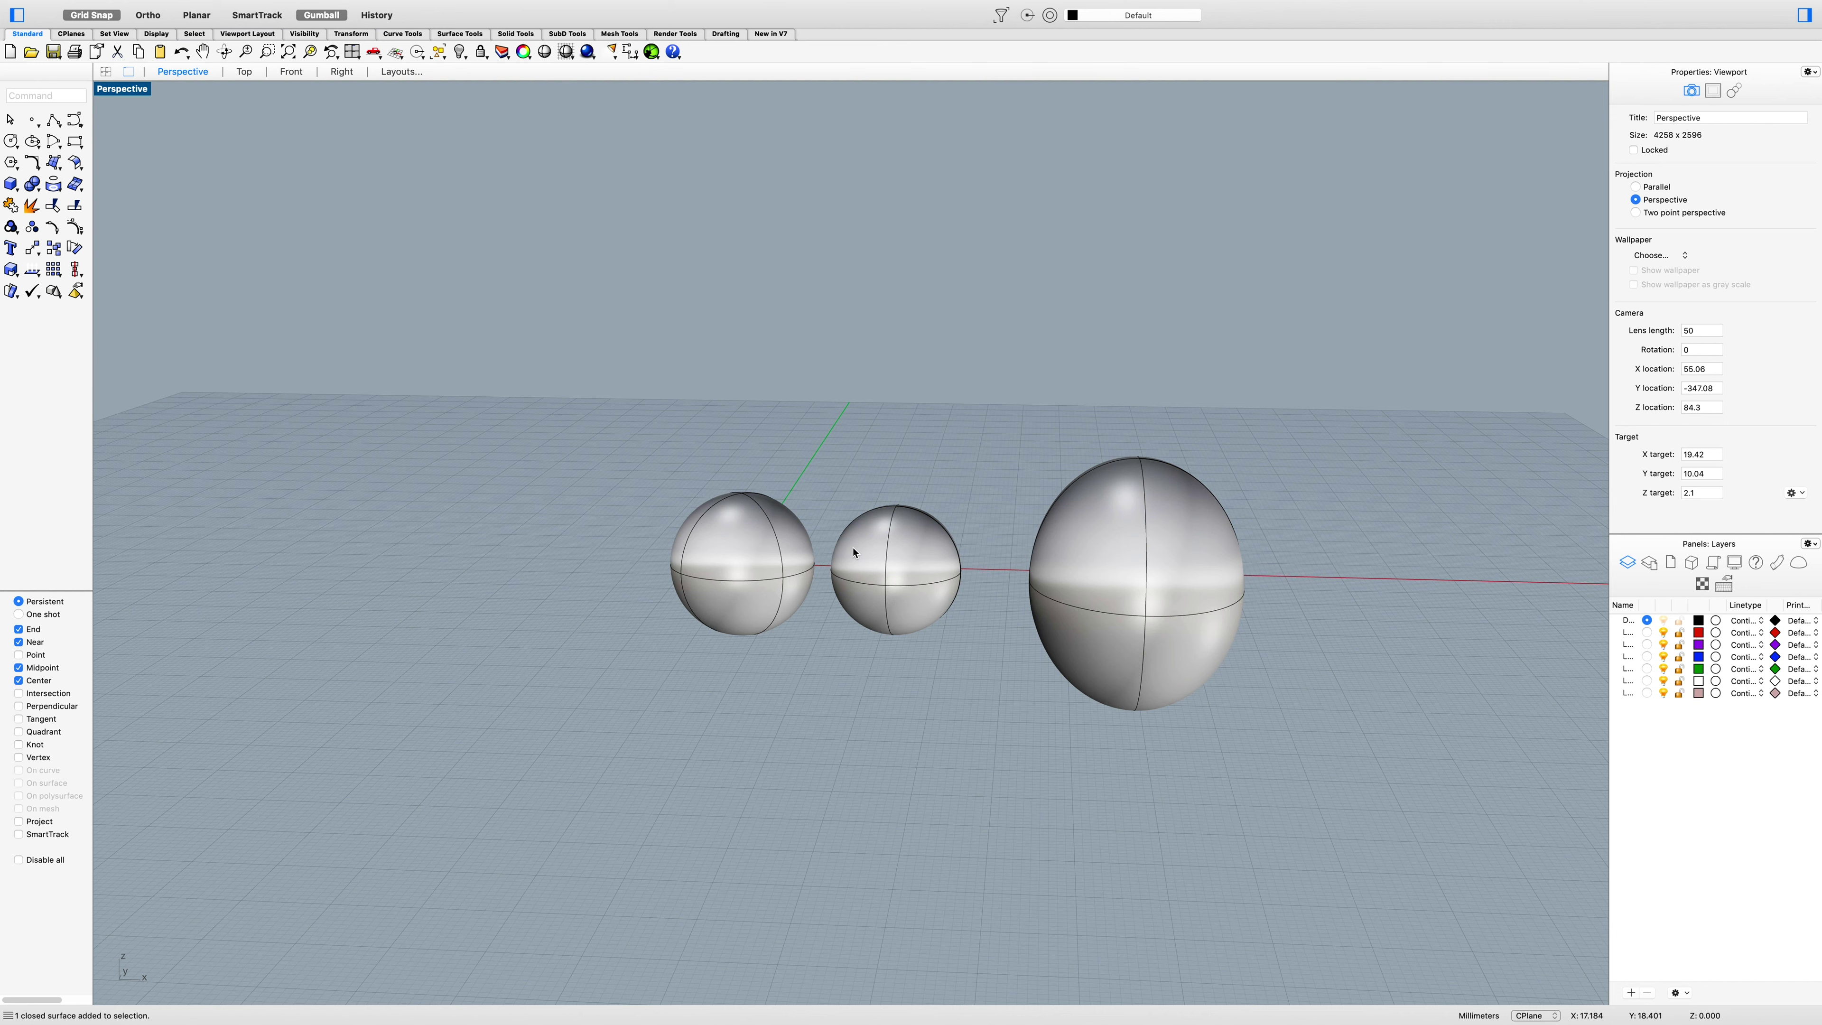
Put the left sphere on Layer 01 so it shows red.
left_click(770, 544)
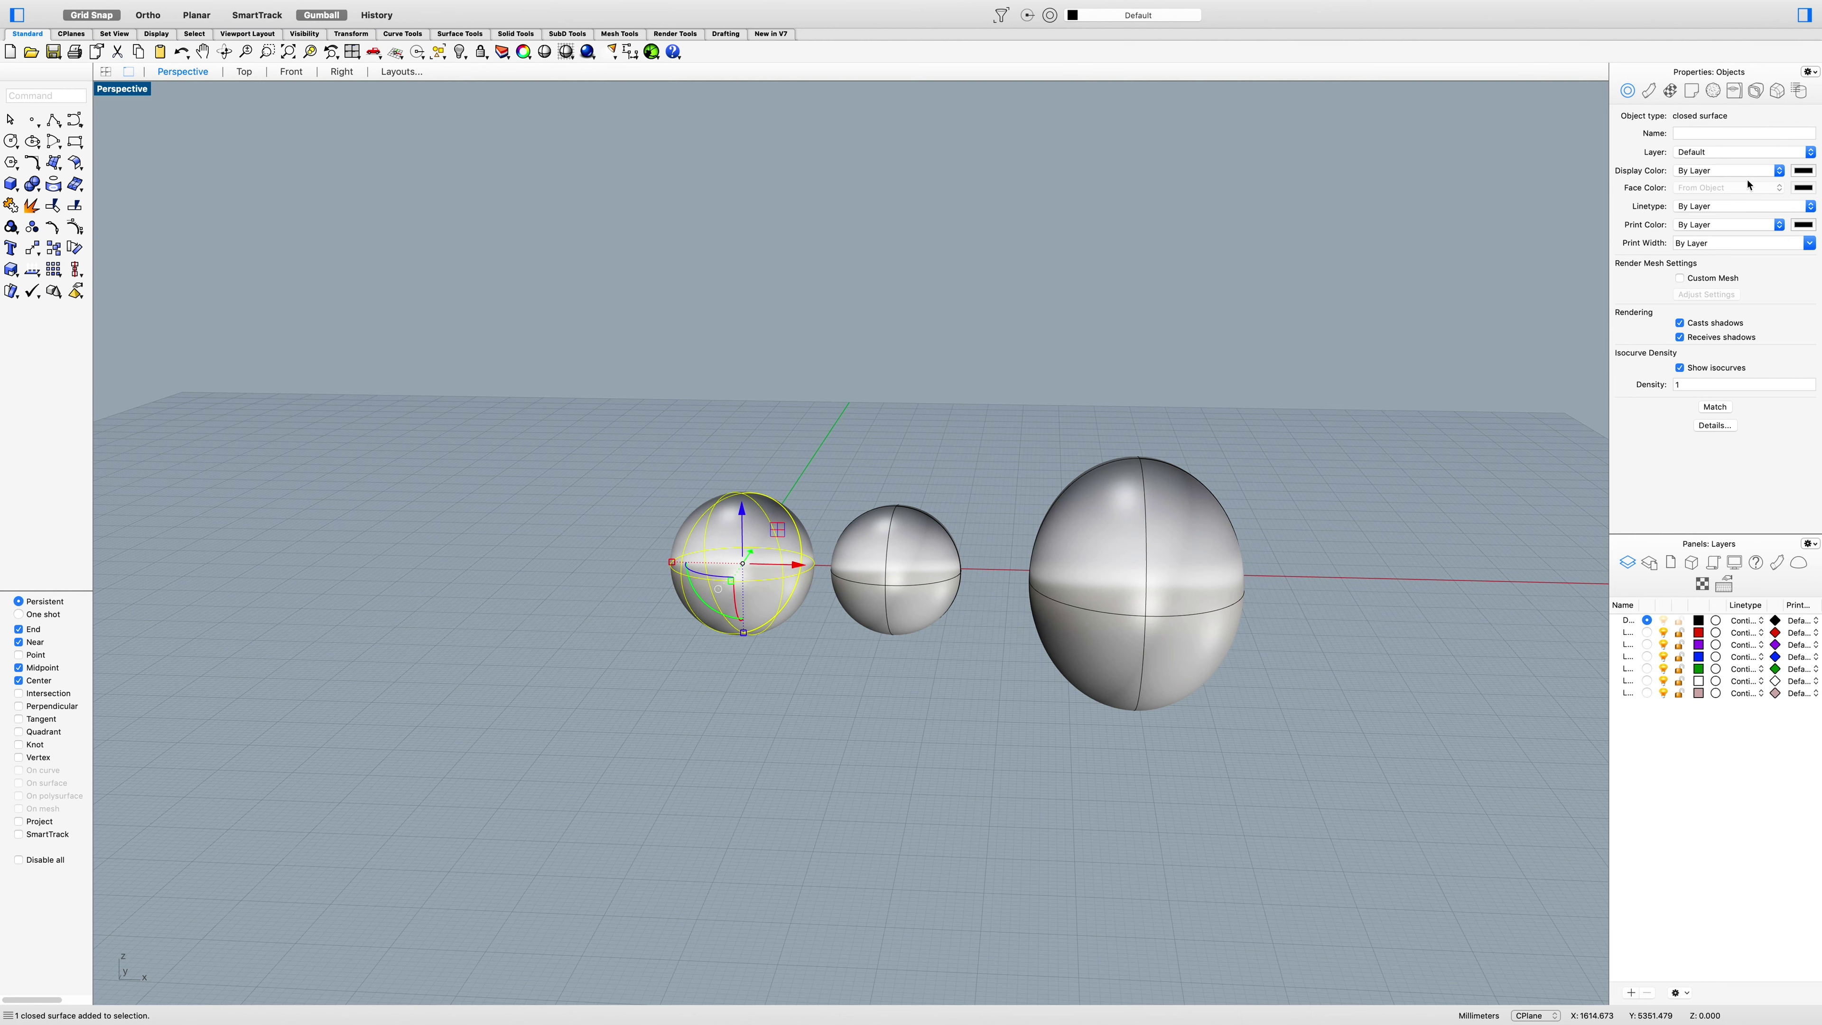
left_click(1728, 153)
left_click(1725, 165)
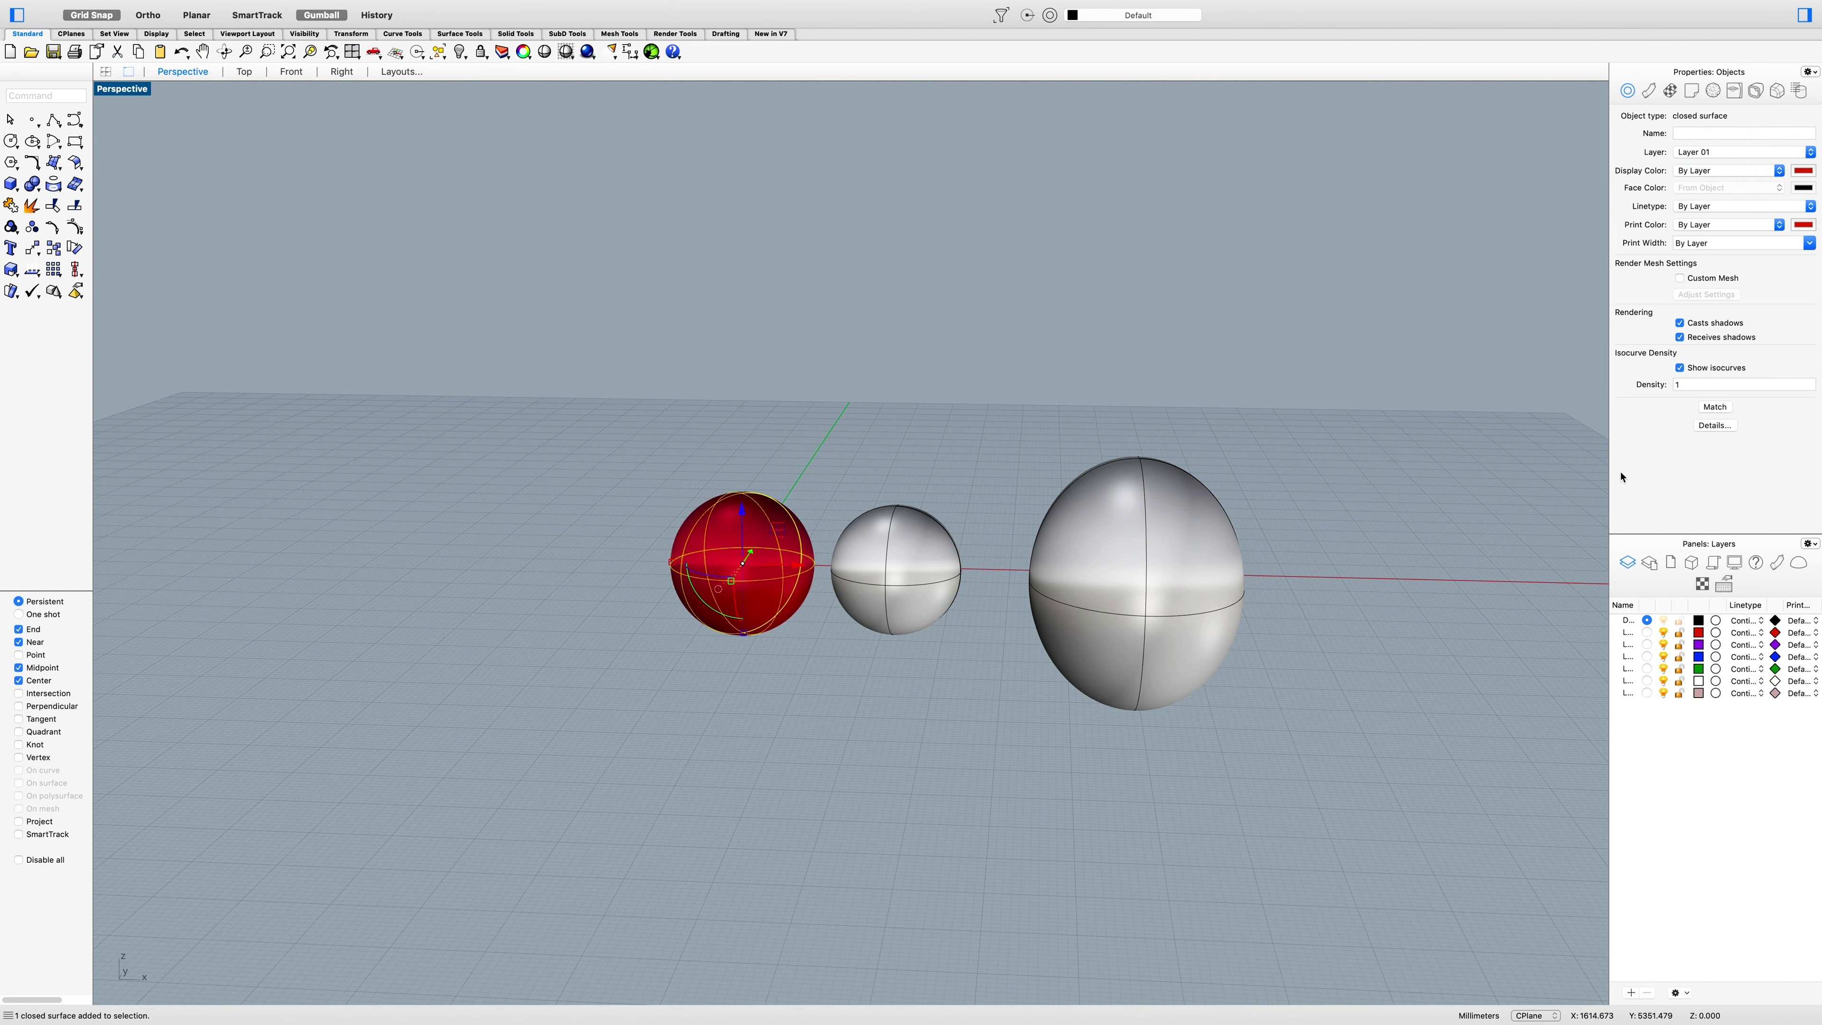
left_click(1462, 495)
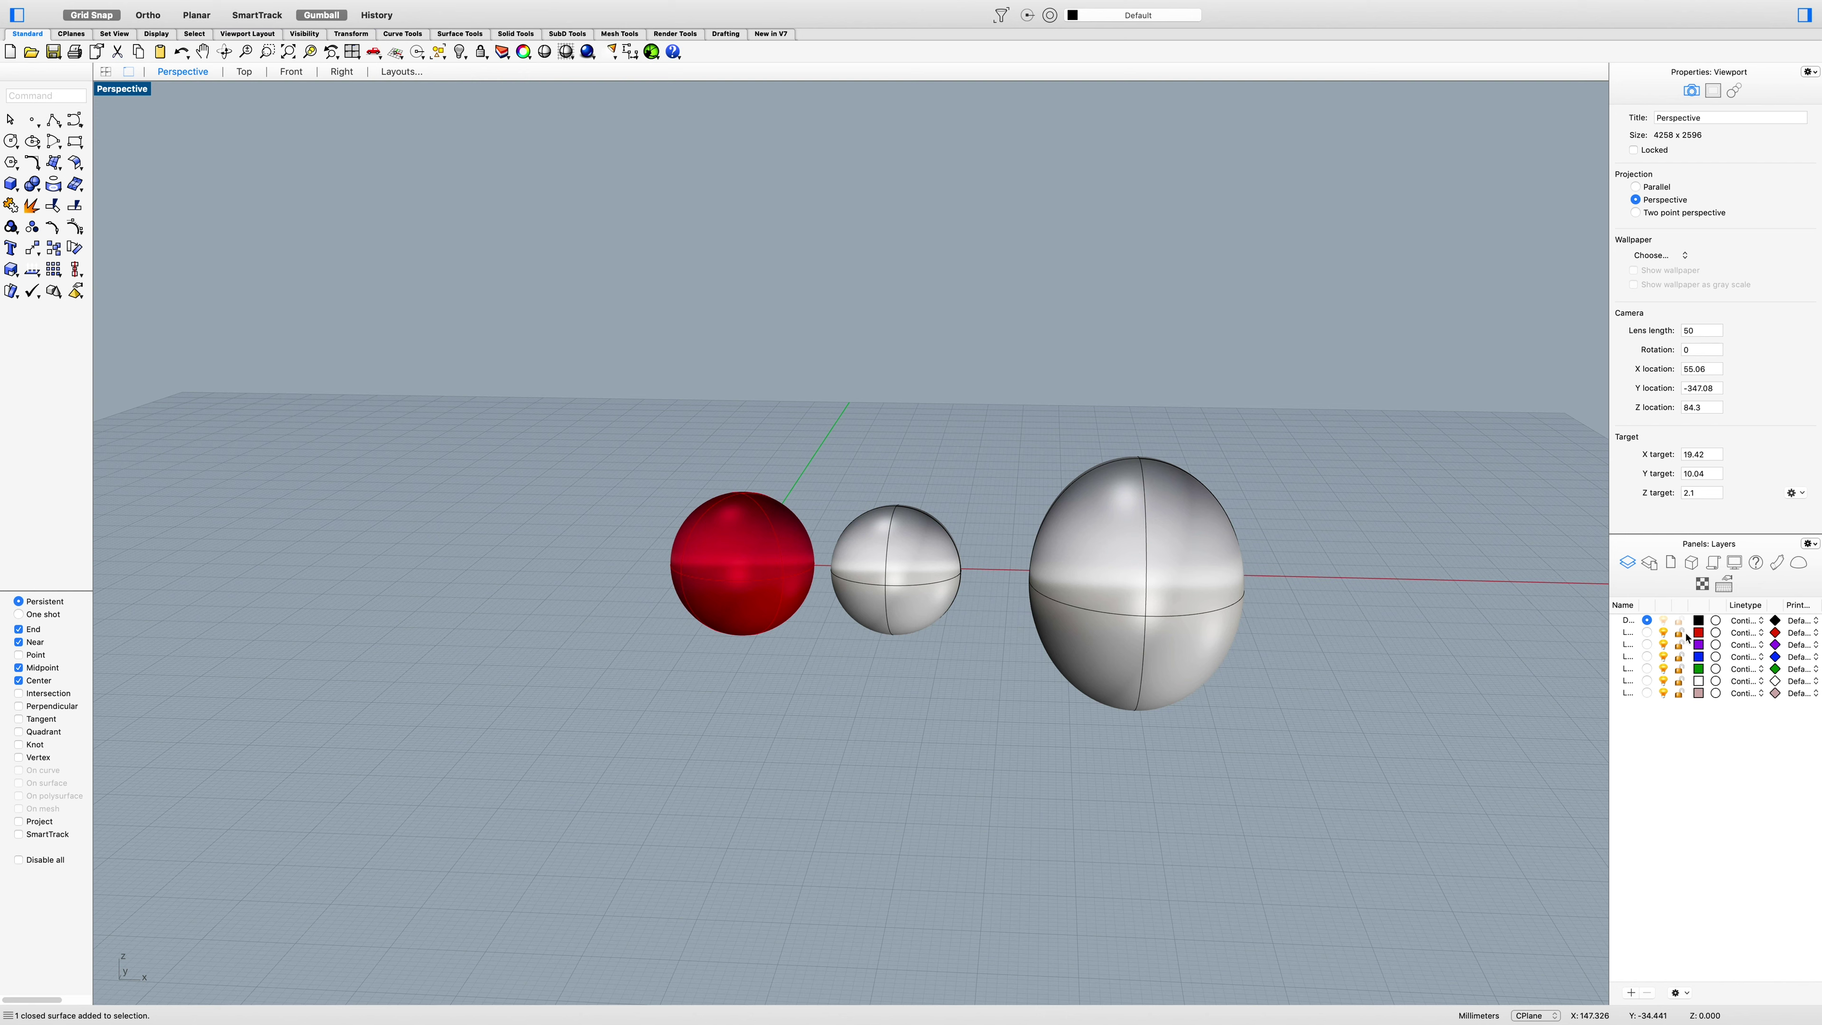
Put the middle sphere on Layer 02 so it shows violet.
left_click(941, 571)
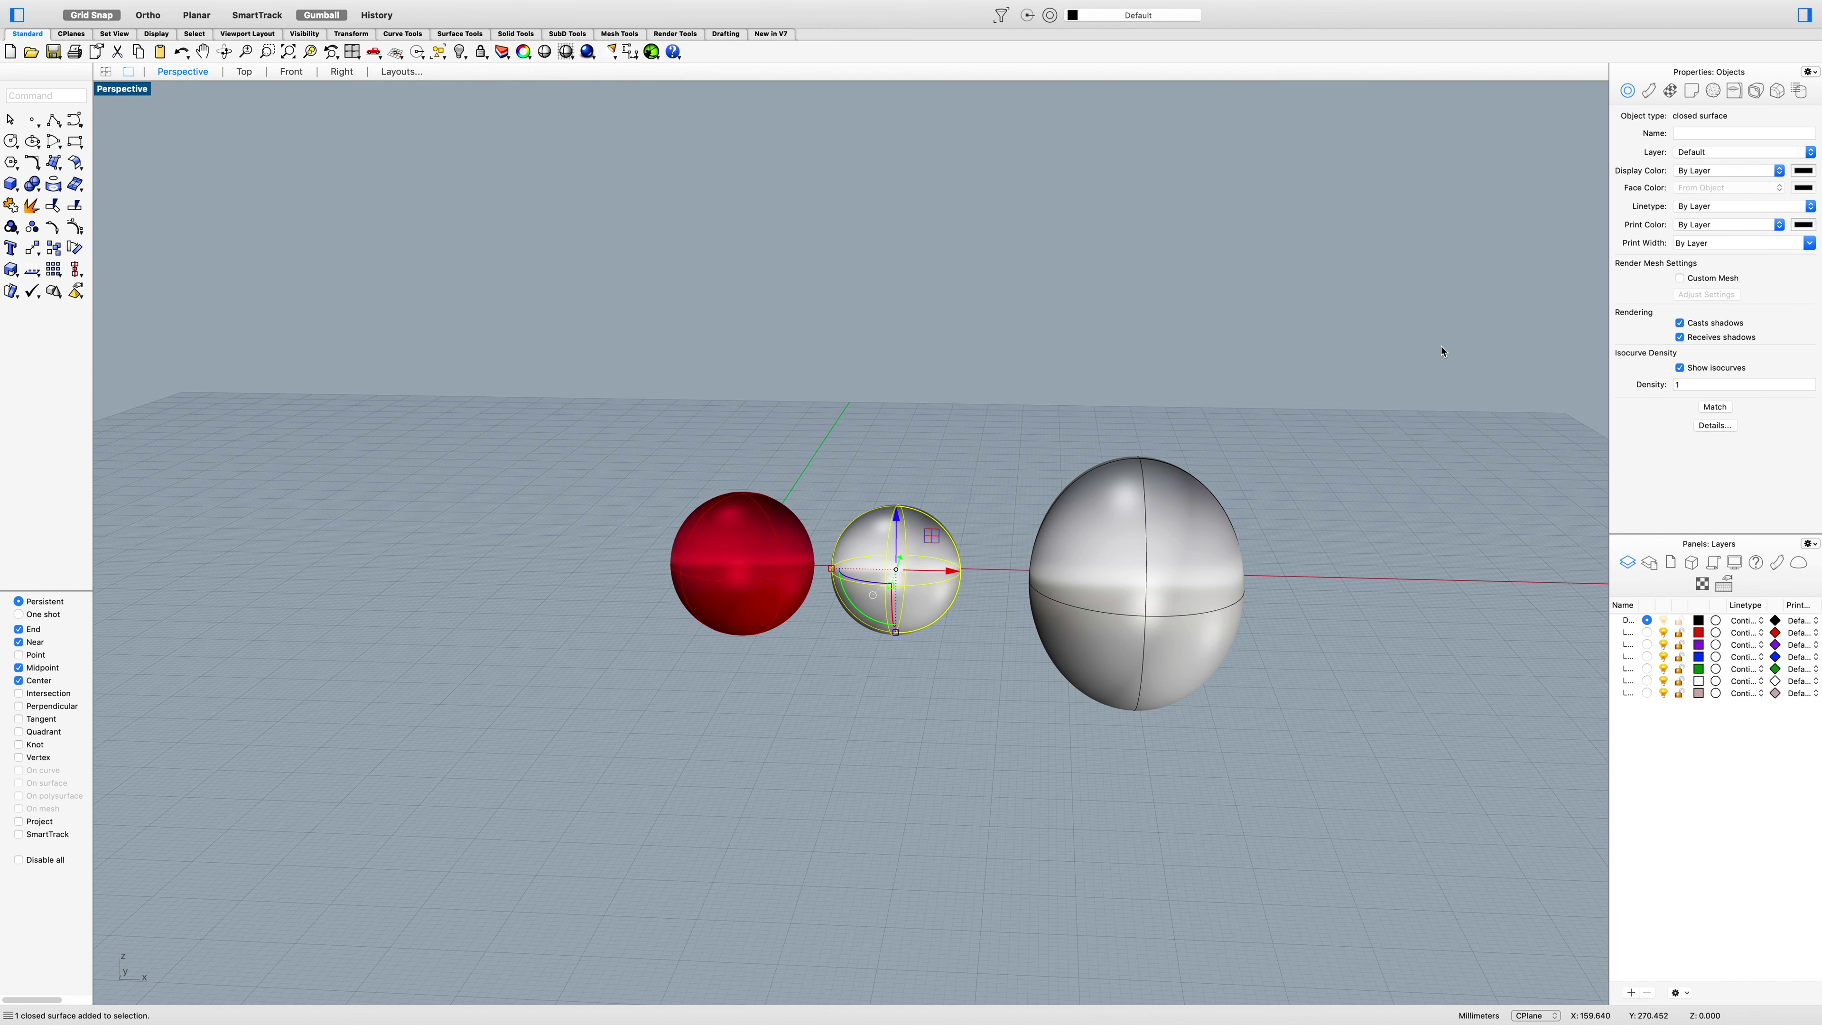
left_click(1703, 173)
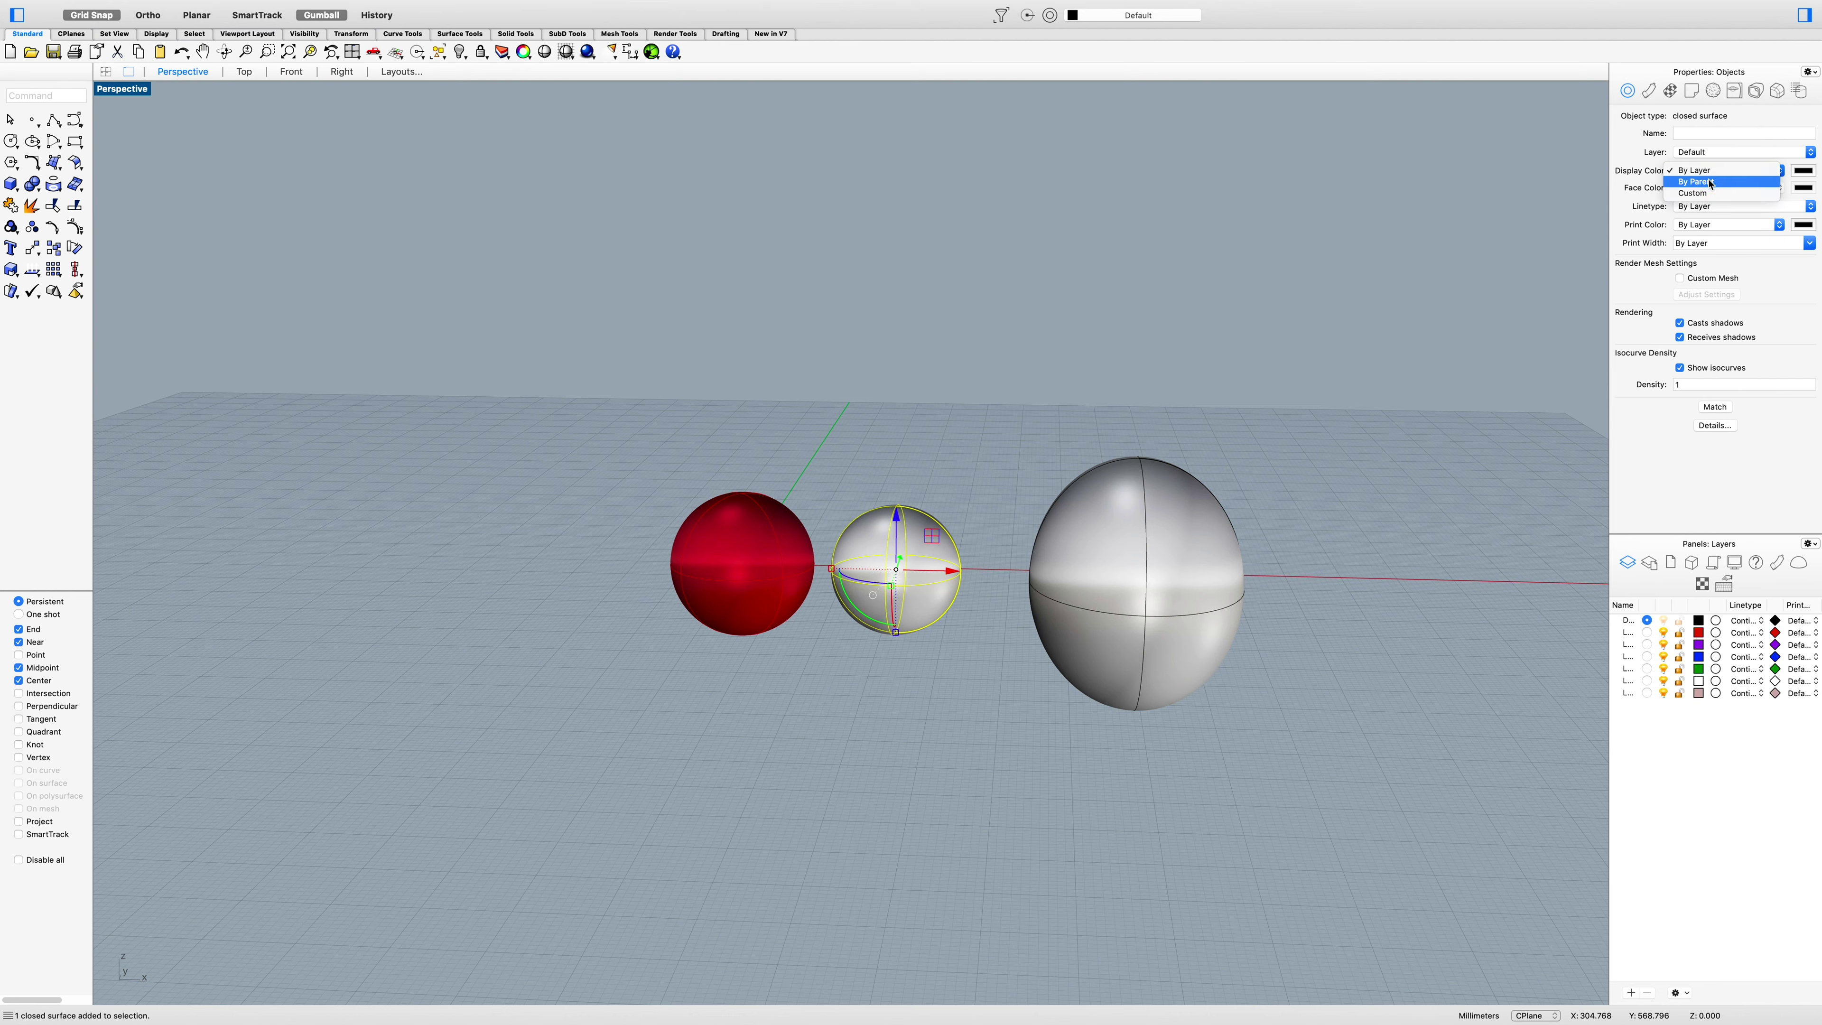
left_click(1708, 179)
left_click(1719, 153)
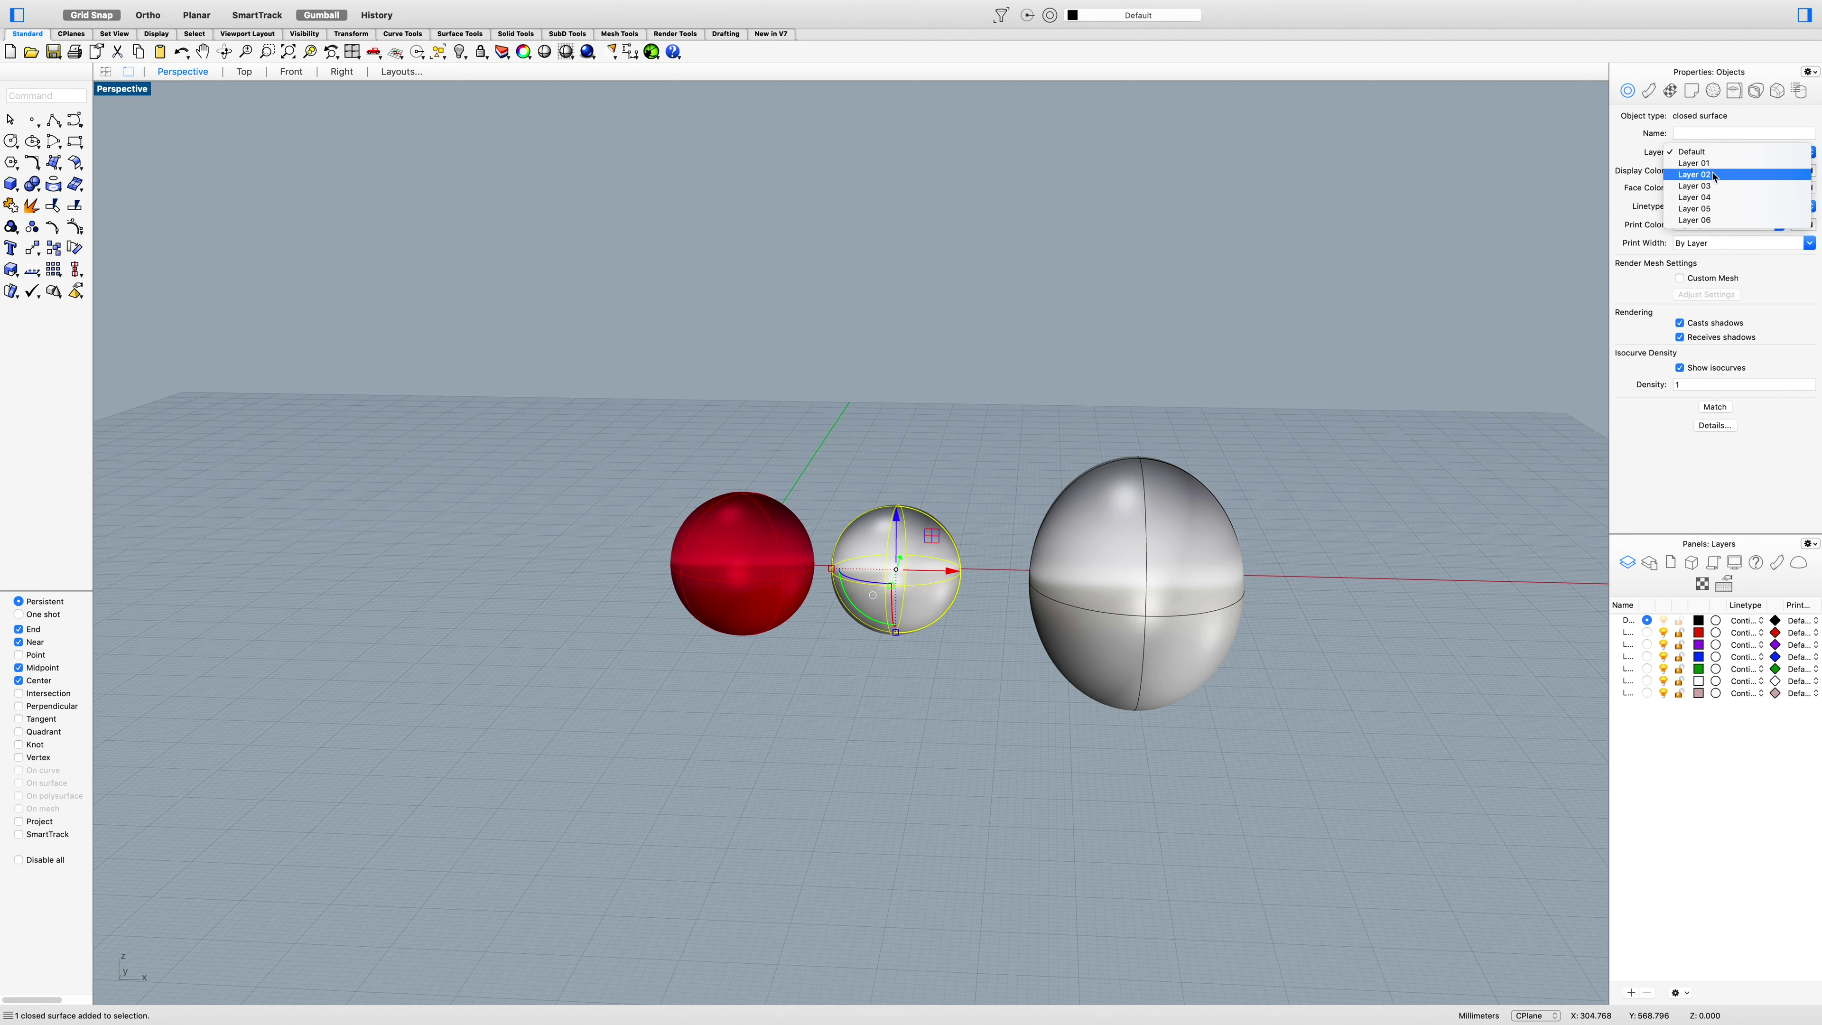
key("Return")
left_click(1024, 651)
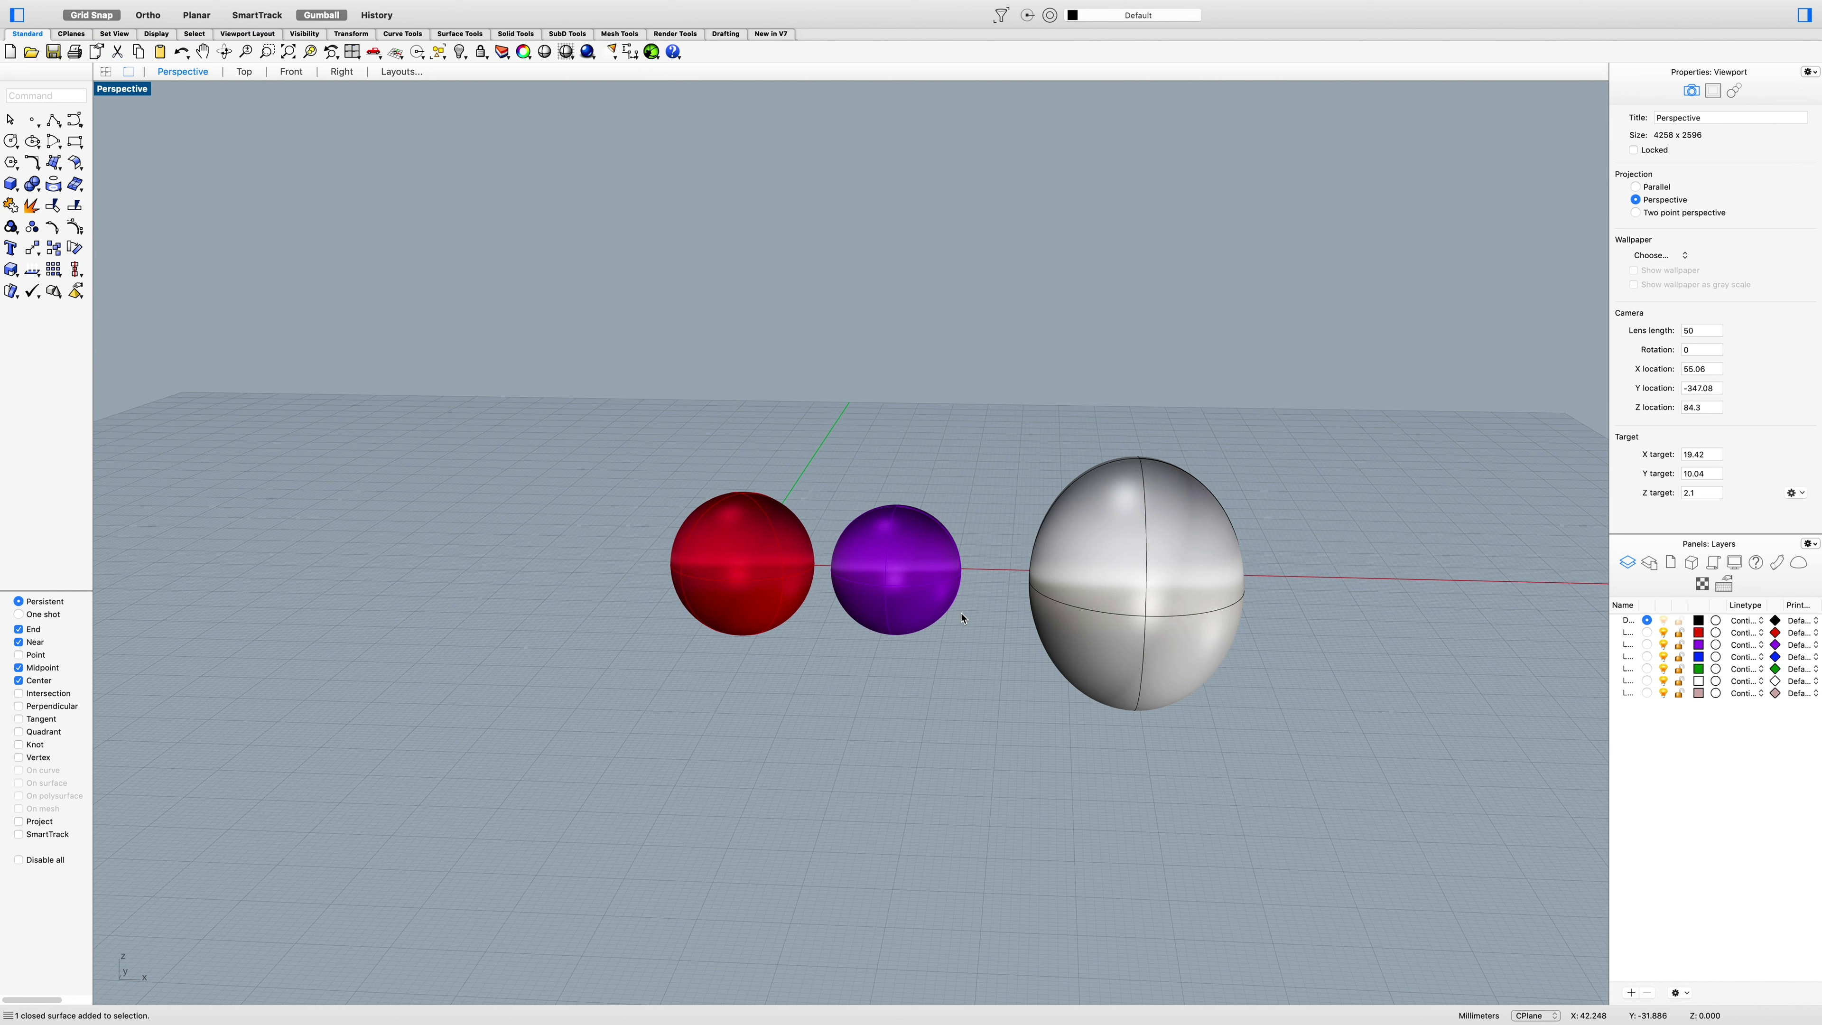
Put the egg on Layer 06 so it shows pink, and check its layer.
left_click(1191, 582)
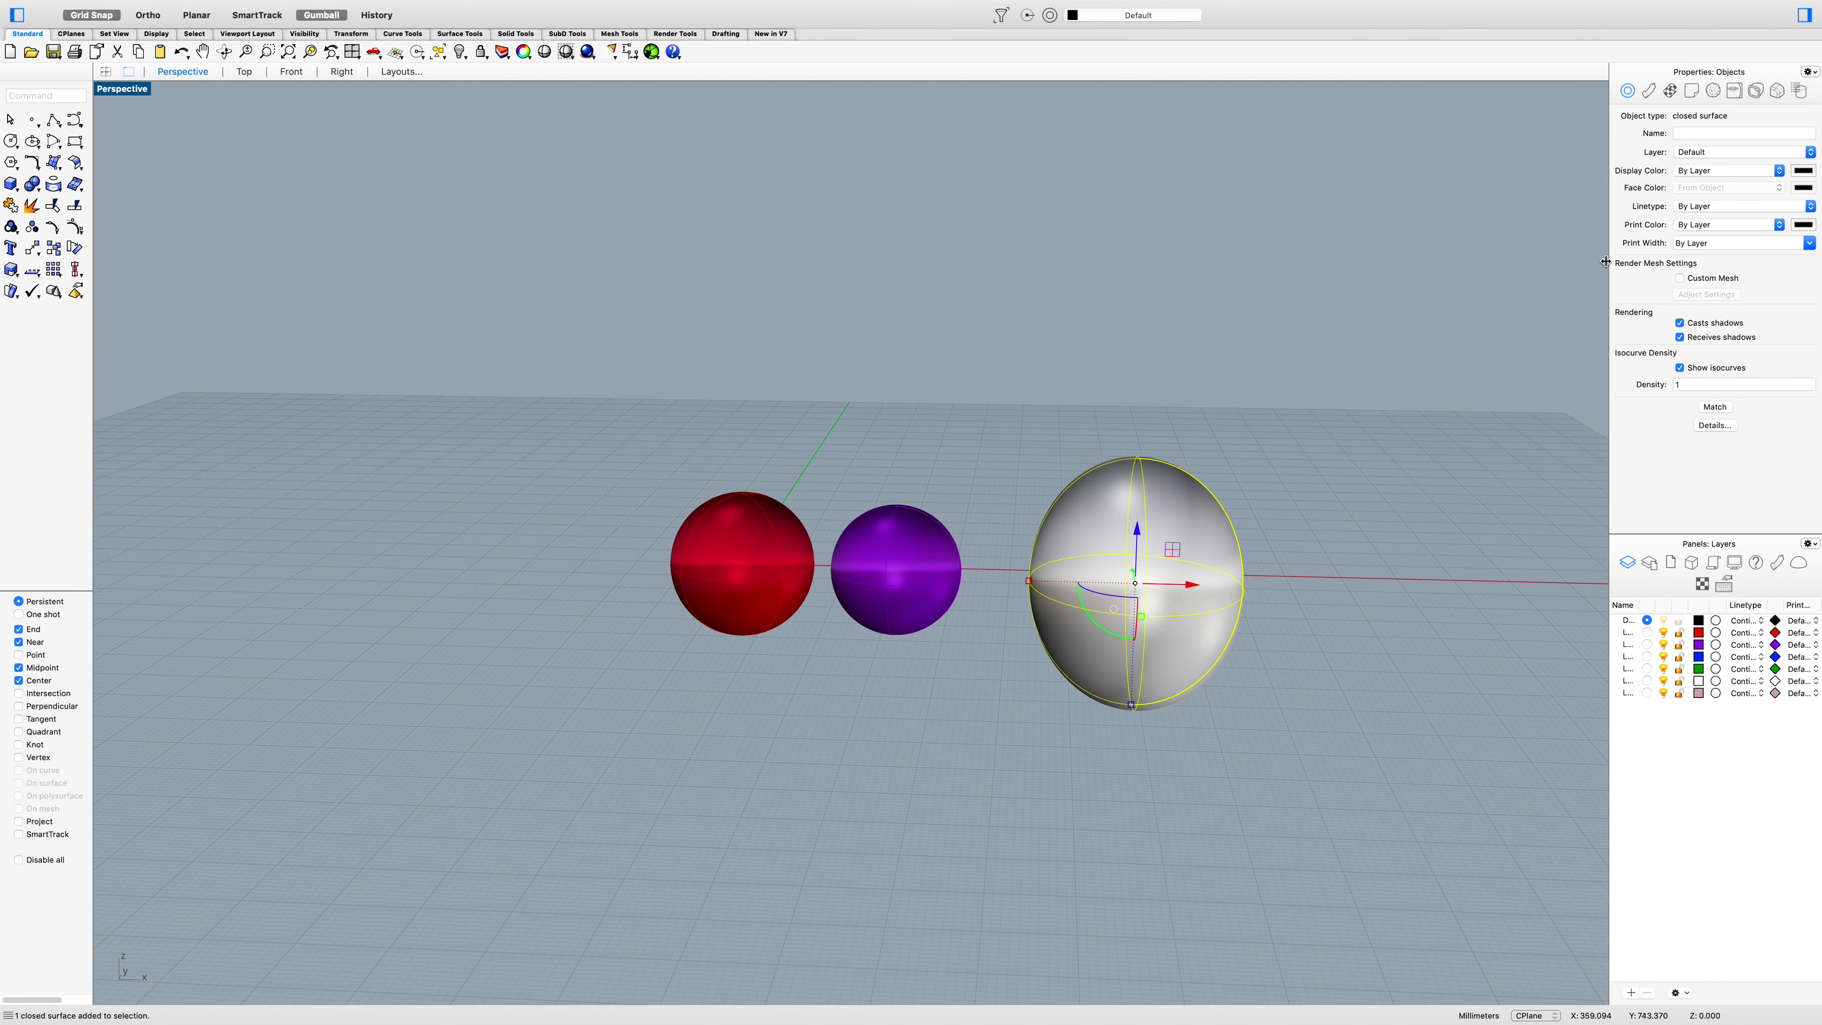
left_click(1725, 152)
left_click(1722, 224)
left_click(1379, 557)
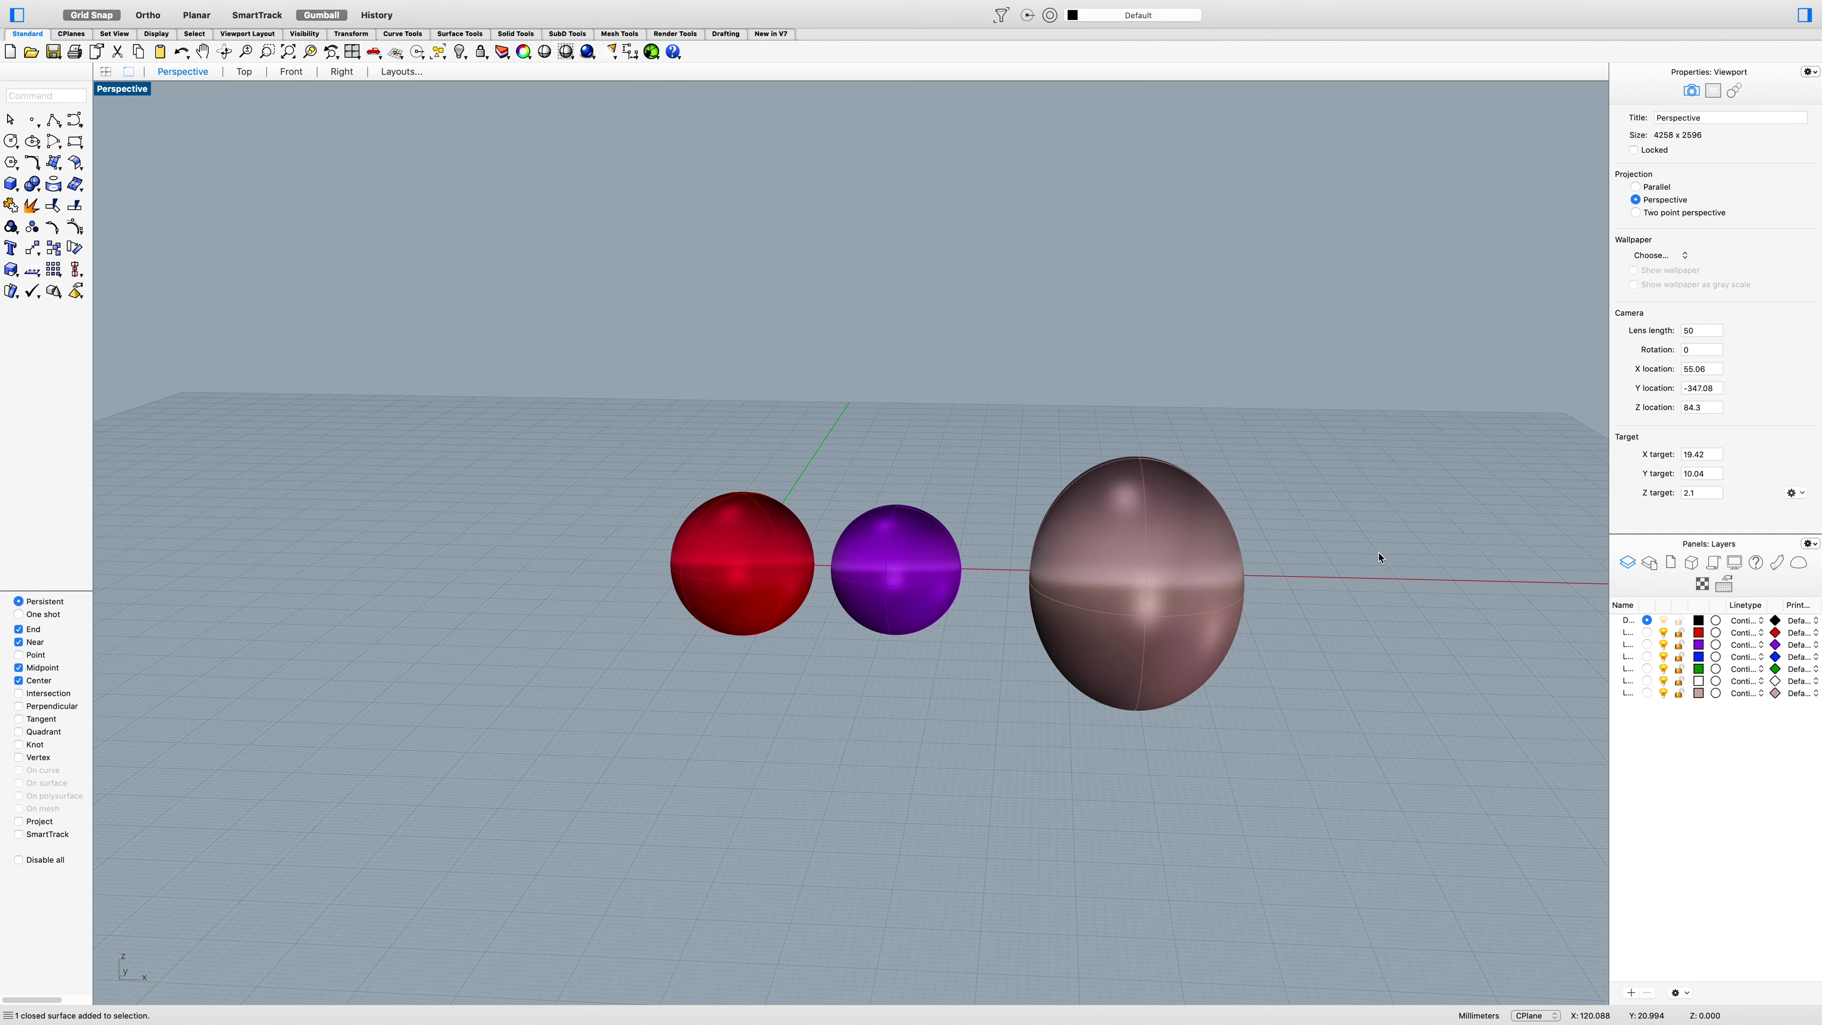
mouse_move(1395, 626)
right_mouse_down()
mouse_move(1334, 610)
mouse_move(1347, 639)
mouse_move(1435, 638)
mouse_move(1460, 610)
mouse_move(1398, 634)
mouse_move(1320, 624)
mouse_move(1427, 631)
right_mouse_up()
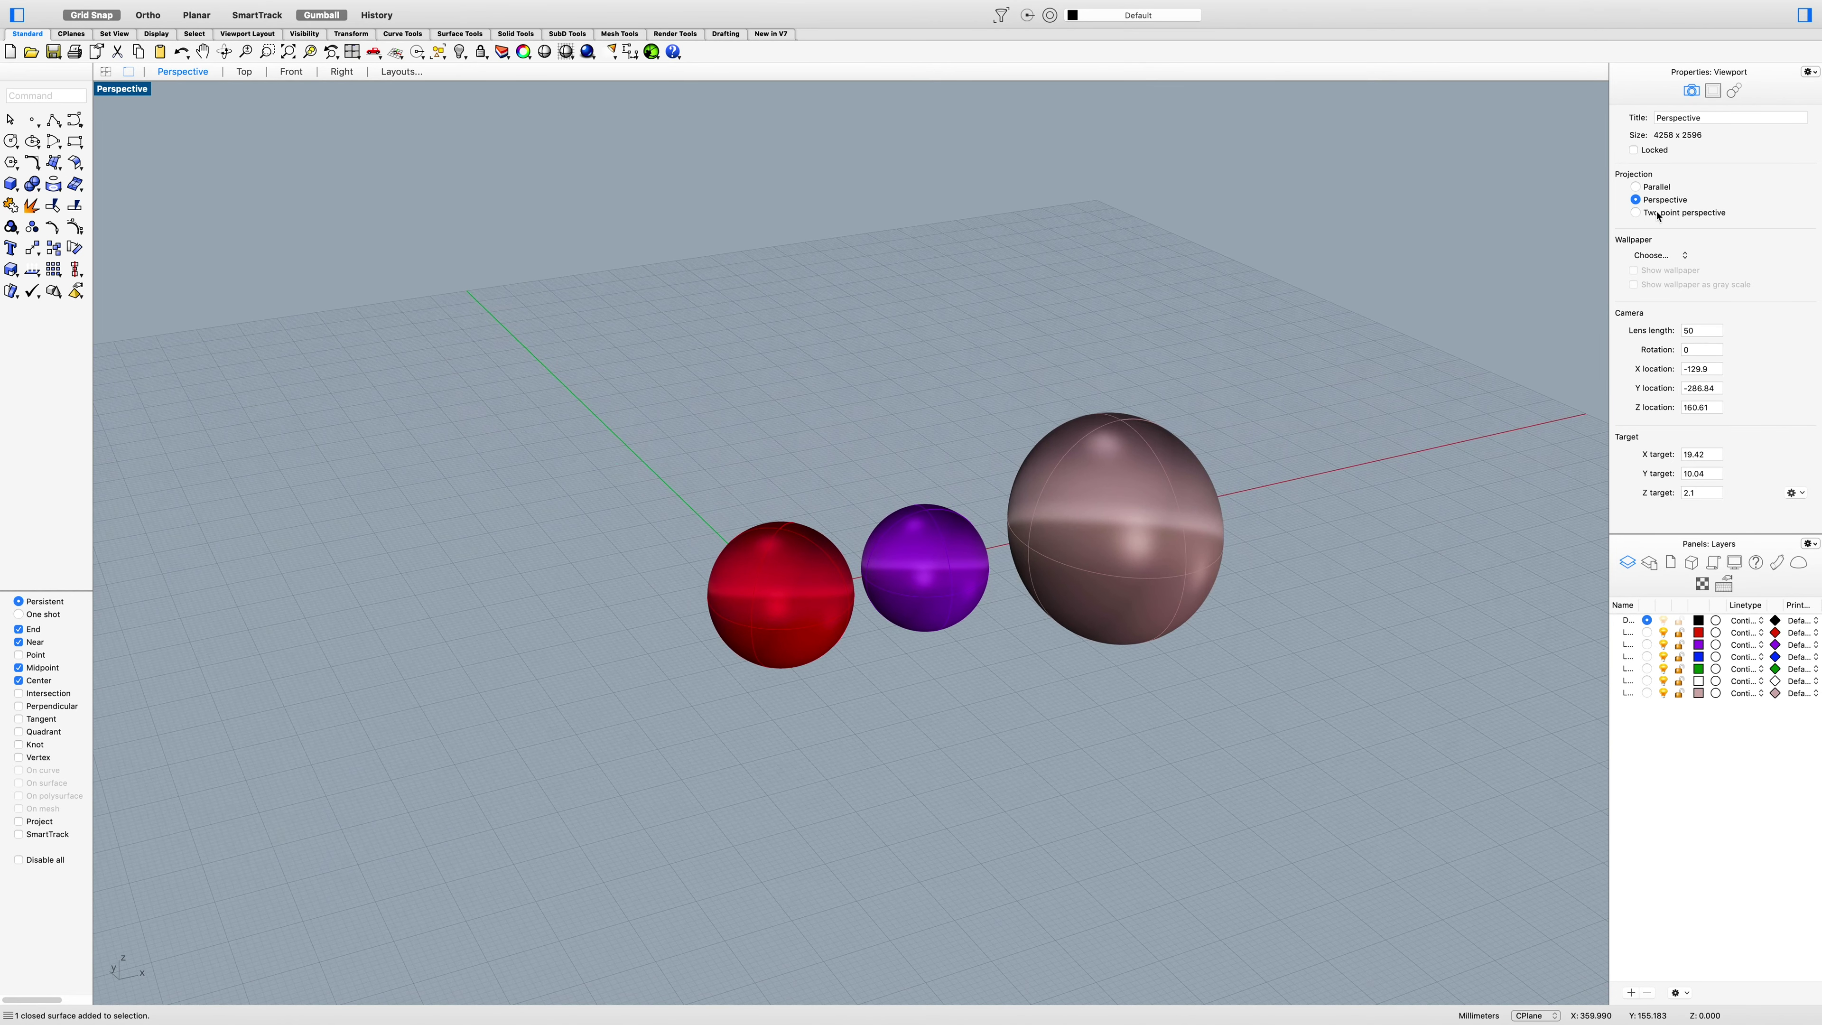
left_click(1148, 506)
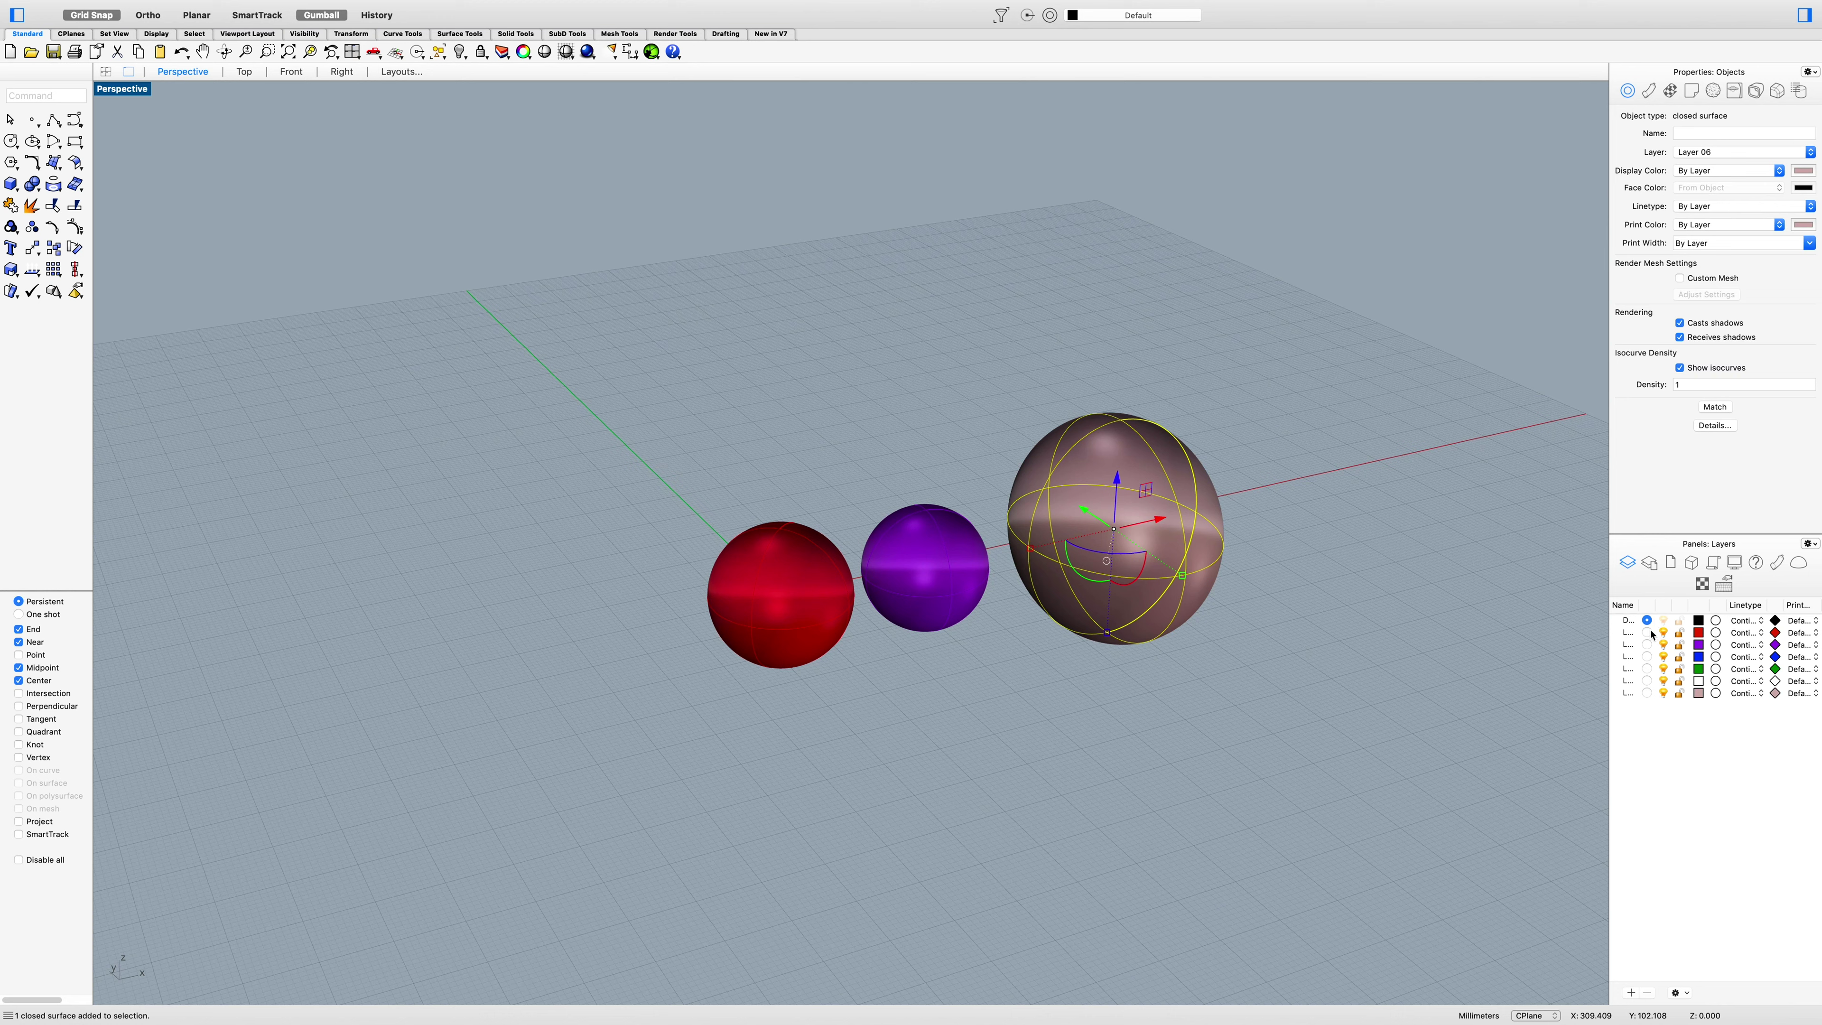
left_click(1305, 631)
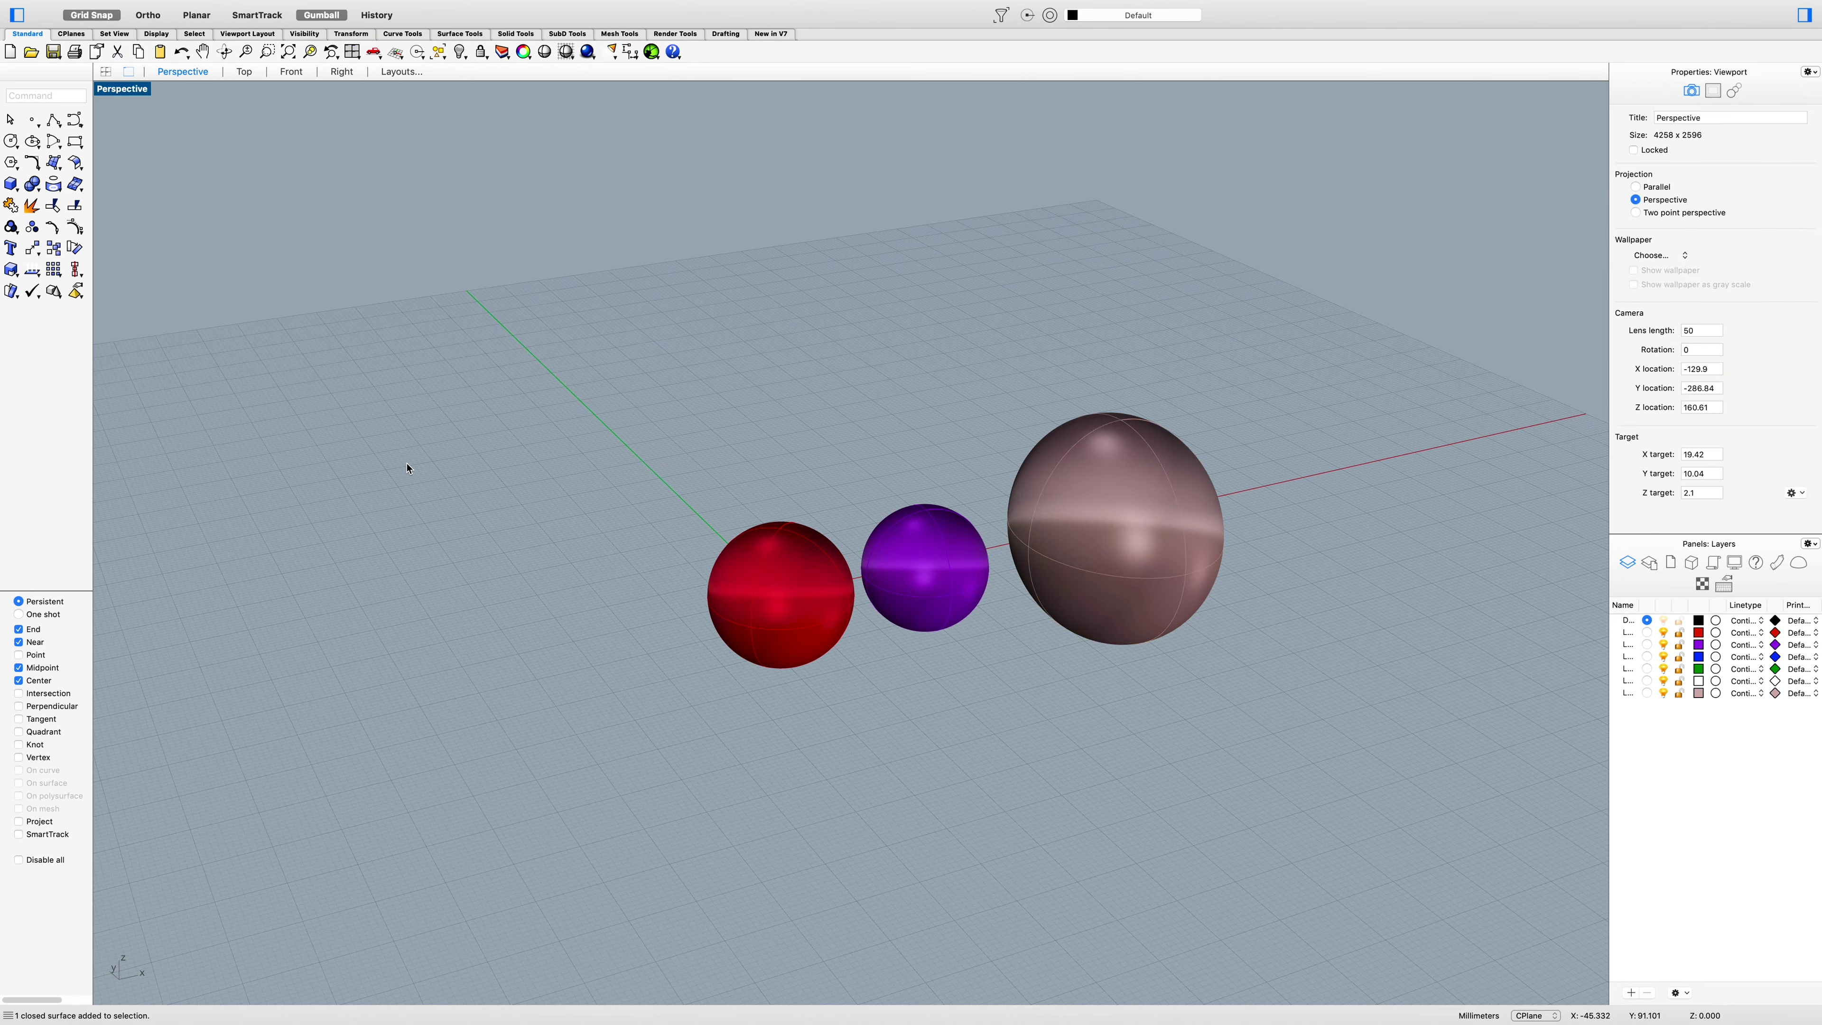